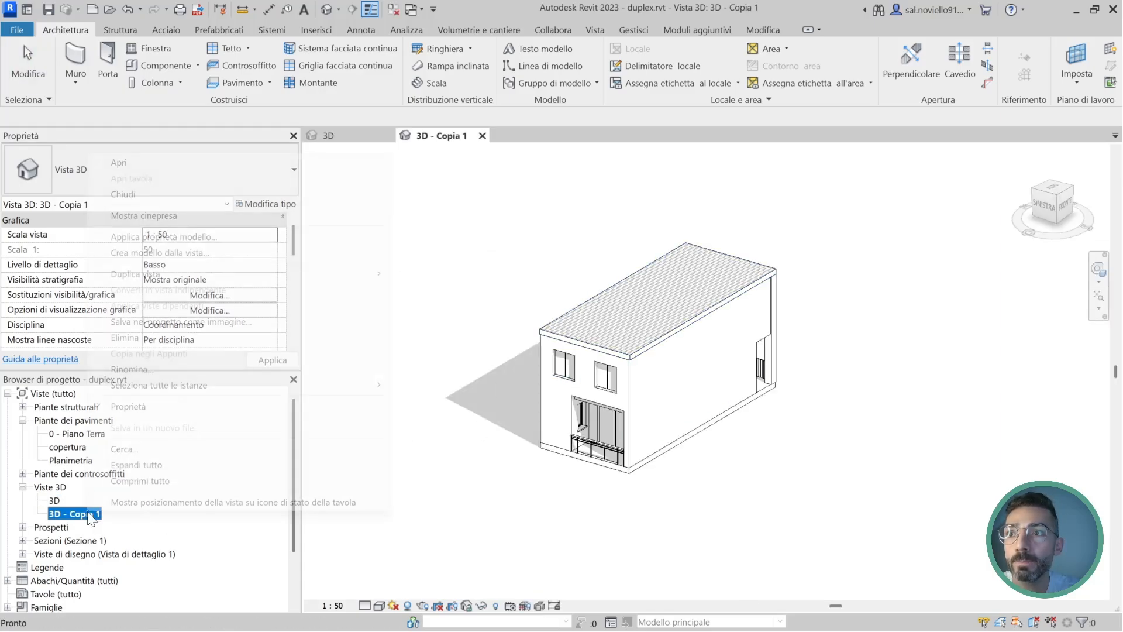
Rename the copied 3D view as Esploso 3D
{"action": "right_click", "coordinate": [88, 515]}
{"action": "left_click", "coordinate": [132, 369]}
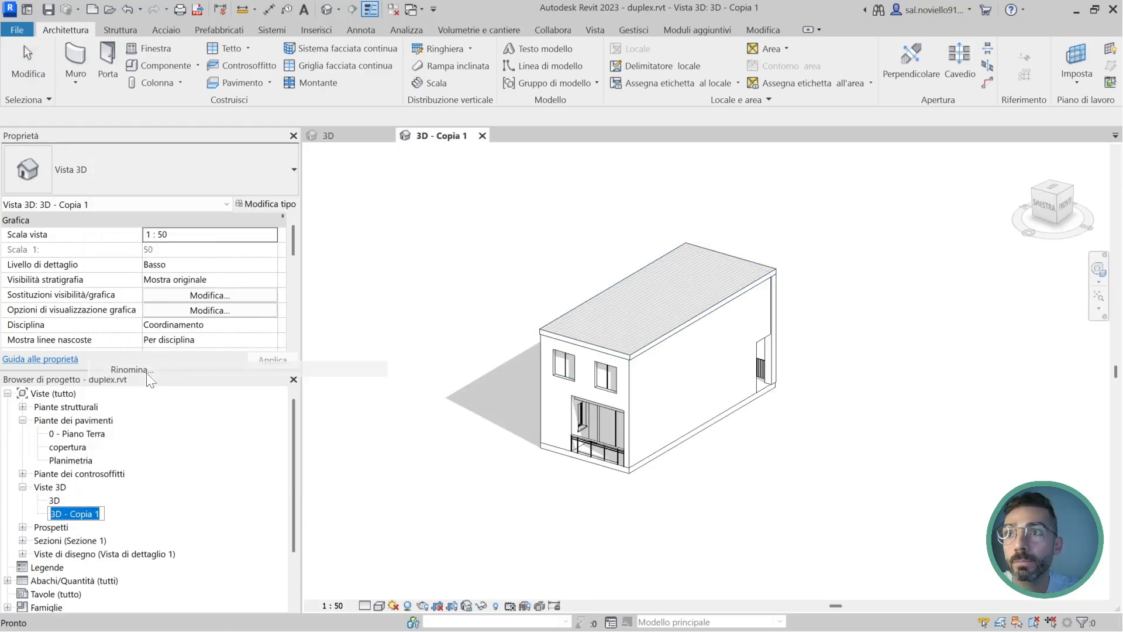
{"action": "type", "text": "E"}
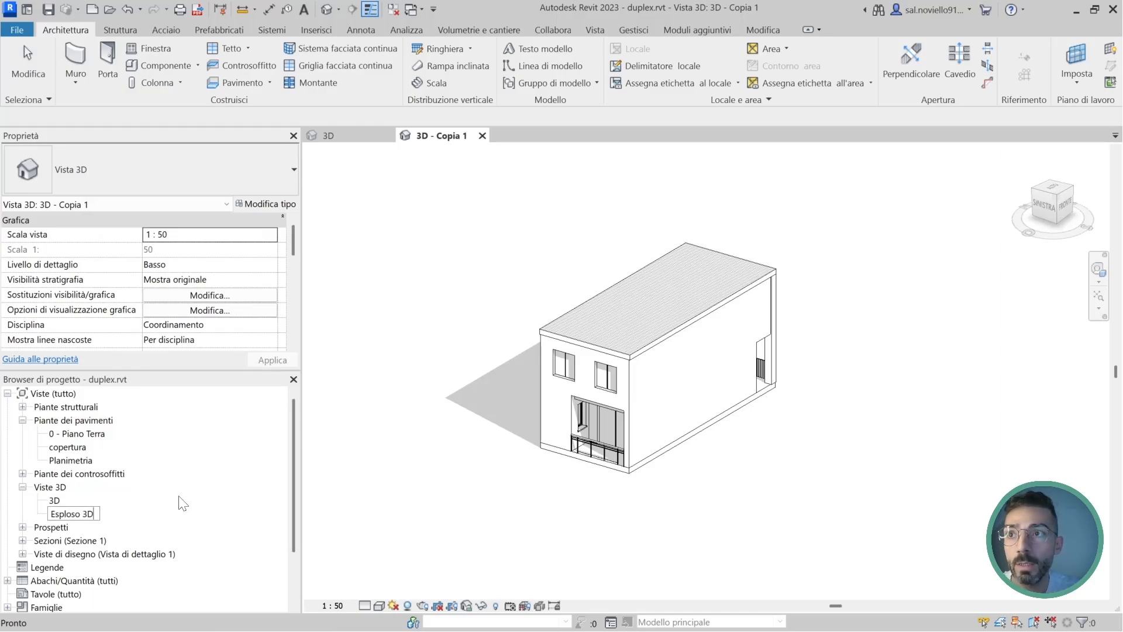
{"action": "type", "text": "sploso 3D"}
{"action": "key", "text": "Return"}
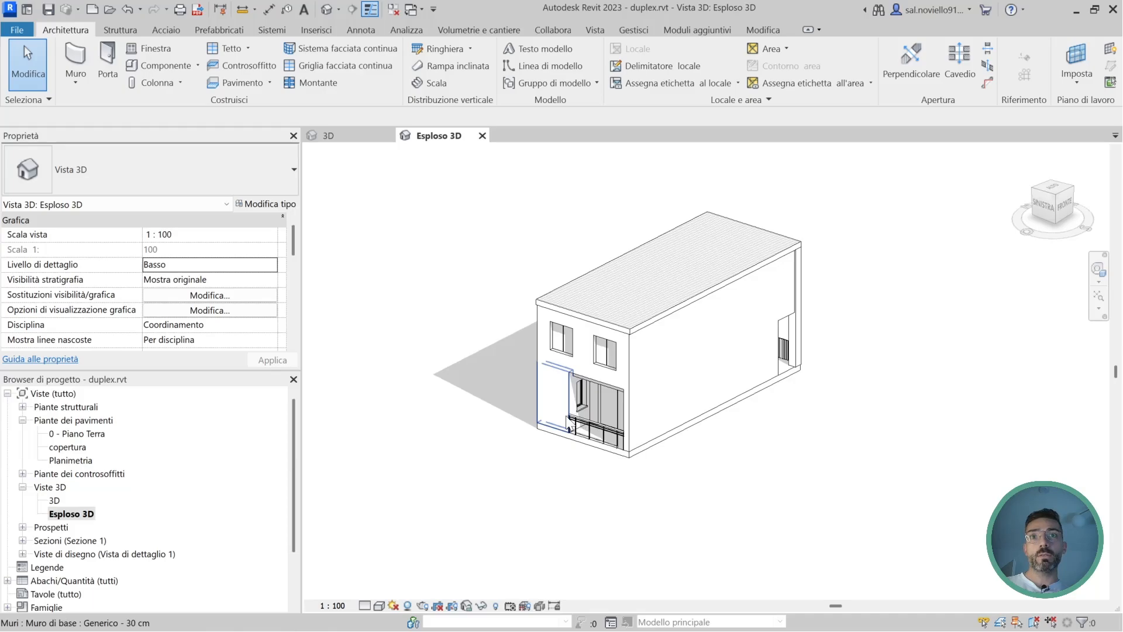
Orient the Esploso 3D view to the isometric corner between the Alto, Sinistra and Fronte faces
{"action": "middle_click_drag", "start_coordinate": [592, 416], "coordinate": [556, 467], "text": "shift"}
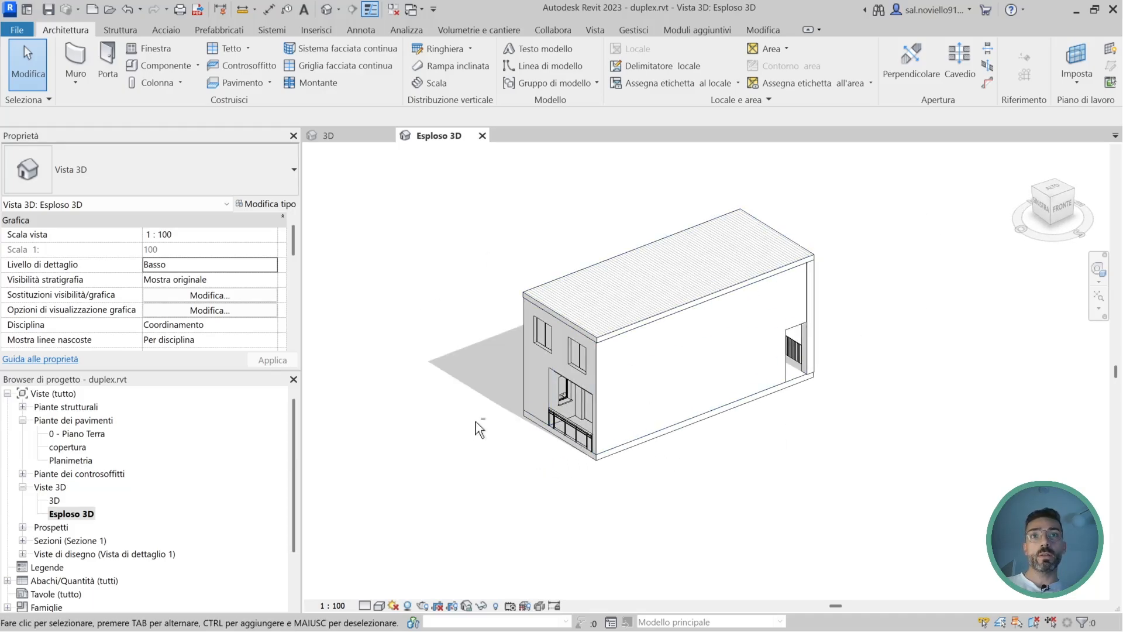
{"action": "middle_click_drag", "start_coordinate": [476, 427], "coordinate": [480, 422], "text": "shift"}
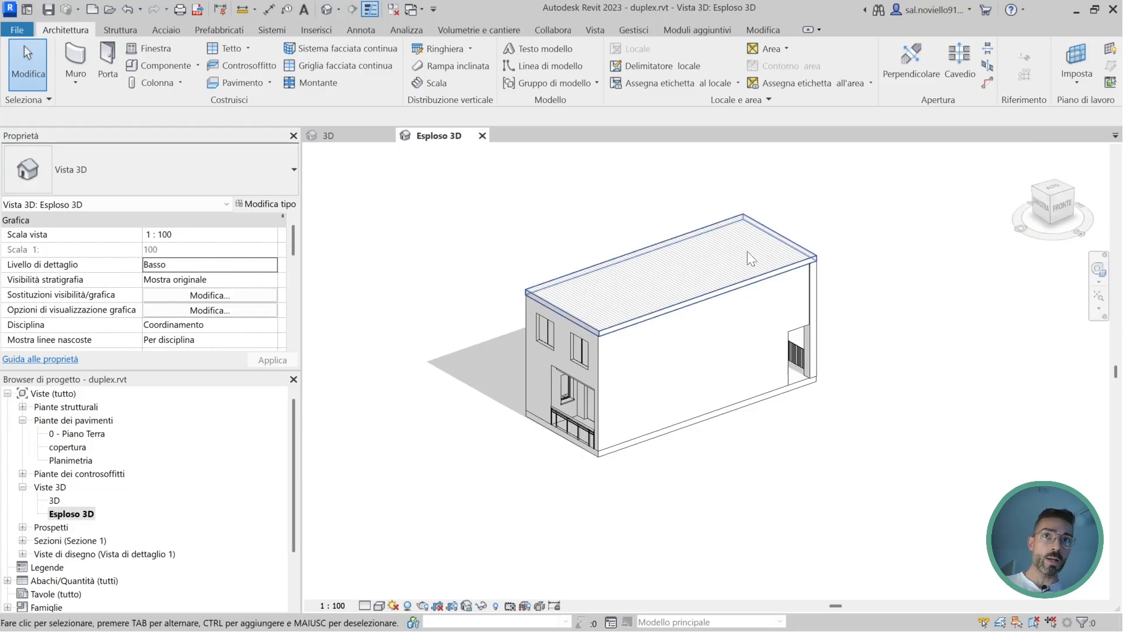
{"action": "mouse_move", "coordinate": [747, 251]}
{"action": "middle_mouse_down", "text": "shift"}
{"action": "mouse_move", "coordinate": [878, 271]}
{"action": "mouse_move", "coordinate": [770, 284]}
{"action": "mouse_move", "coordinate": [784, 280]}
{"action": "middle_mouse_up", "text": "shift"}
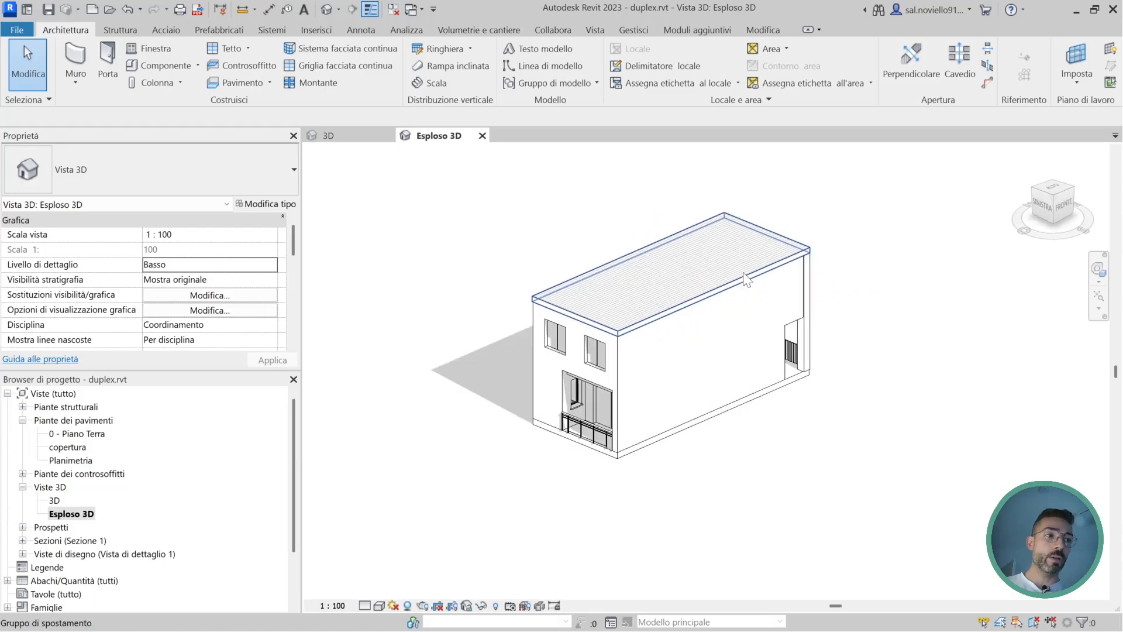
{"action": "left_click", "coordinate": [1034, 193]}
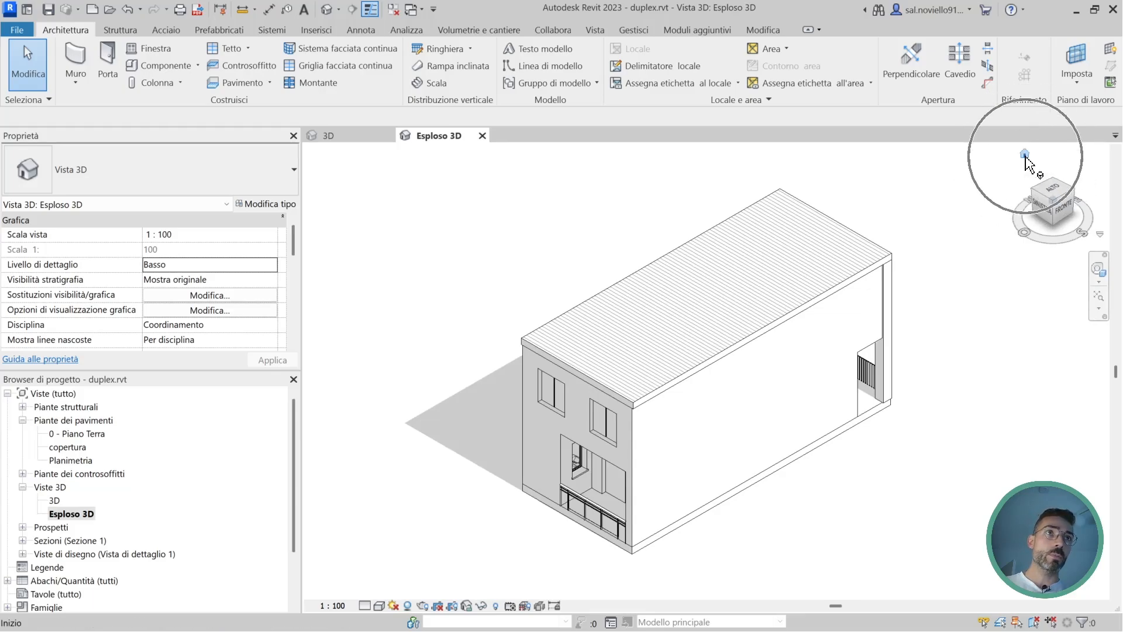
Try the Prospettiva projection on the building and return the view to Ortogonale
{"action": "right_click", "coordinate": [1028, 169]}
{"action": "left_click", "coordinate": [956, 229]}
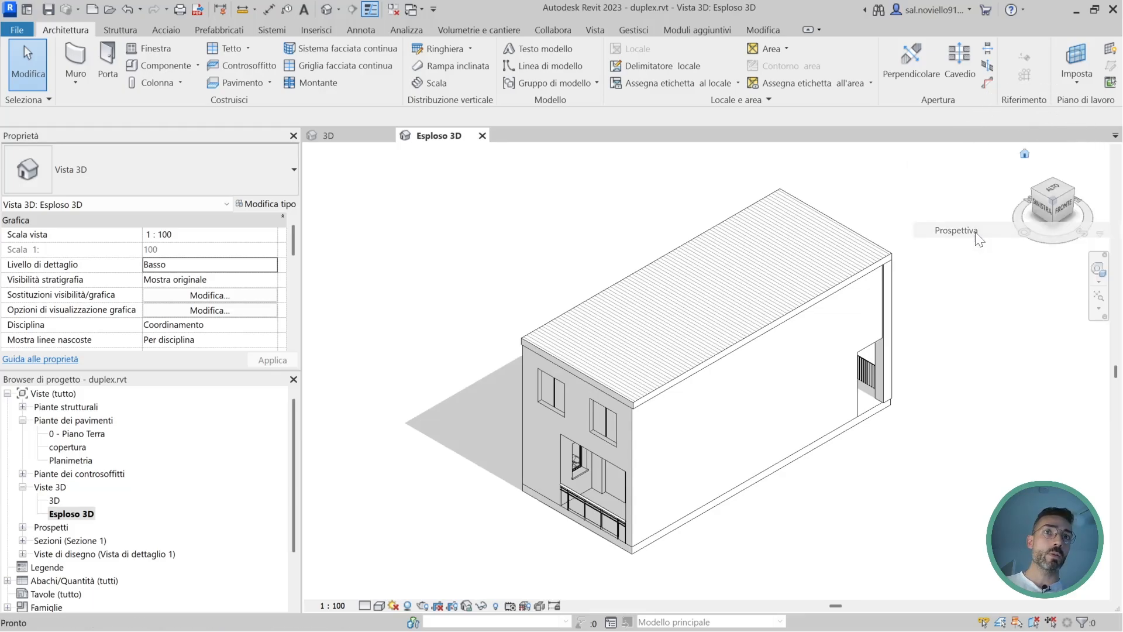
{"action": "scroll", "coordinate": [769, 320], "scroll_direction": "up", "scroll_amount": 3}
{"action": "scroll", "coordinate": [769, 321], "scroll_direction": "down", "scroll_amount": 5}
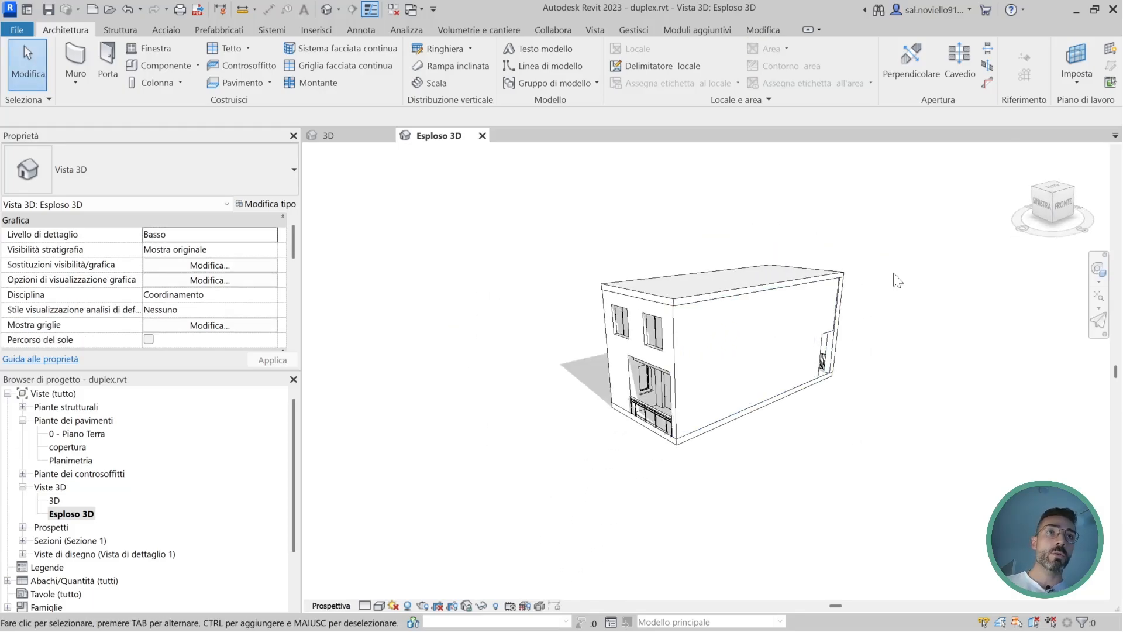
{"action": "scroll", "coordinate": [892, 346], "scroll_direction": "up", "scroll_amount": 1}
{"action": "middle_click_drag", "start_coordinate": [998, 205], "coordinate": [989, 251], "text": "shift"}
{"action": "right_click", "coordinate": [1025, 154]}
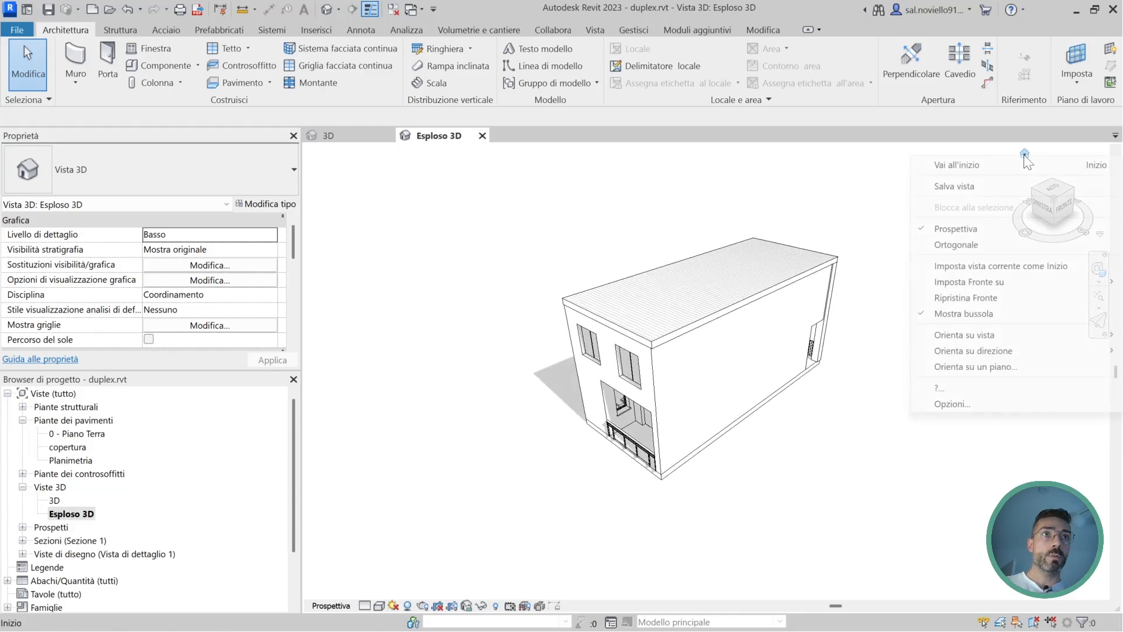
{"action": "left_click", "coordinate": [970, 246]}
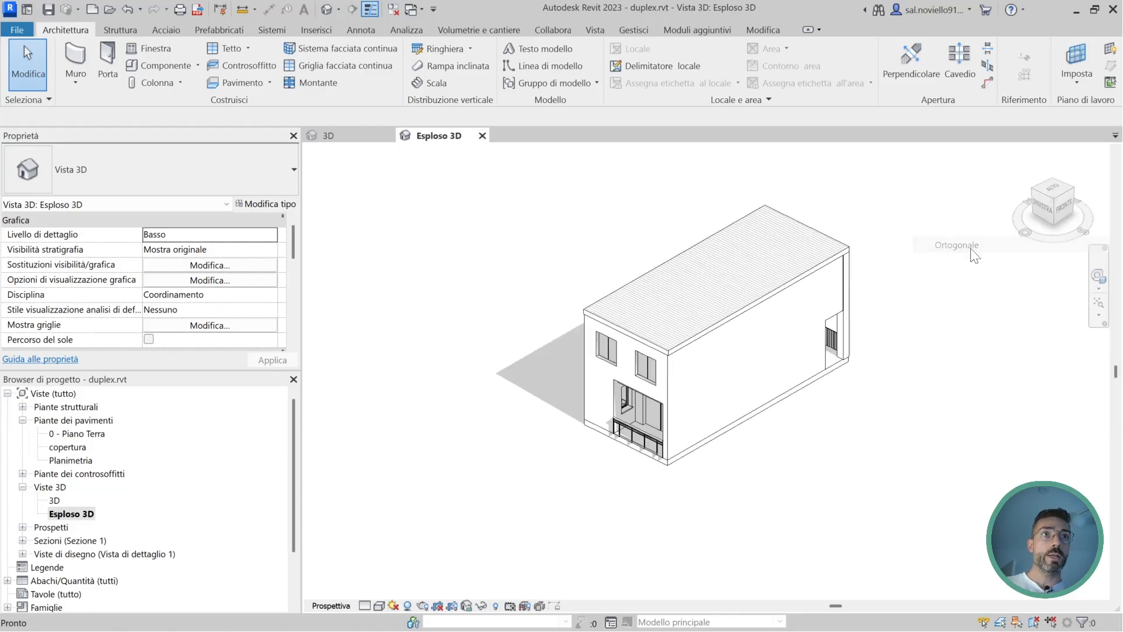
Restore the isometric Alto-Sinistra-Fronte orientation, then save the orientation and lock the 3D view
{"action": "left_click", "coordinate": [1054, 201]}
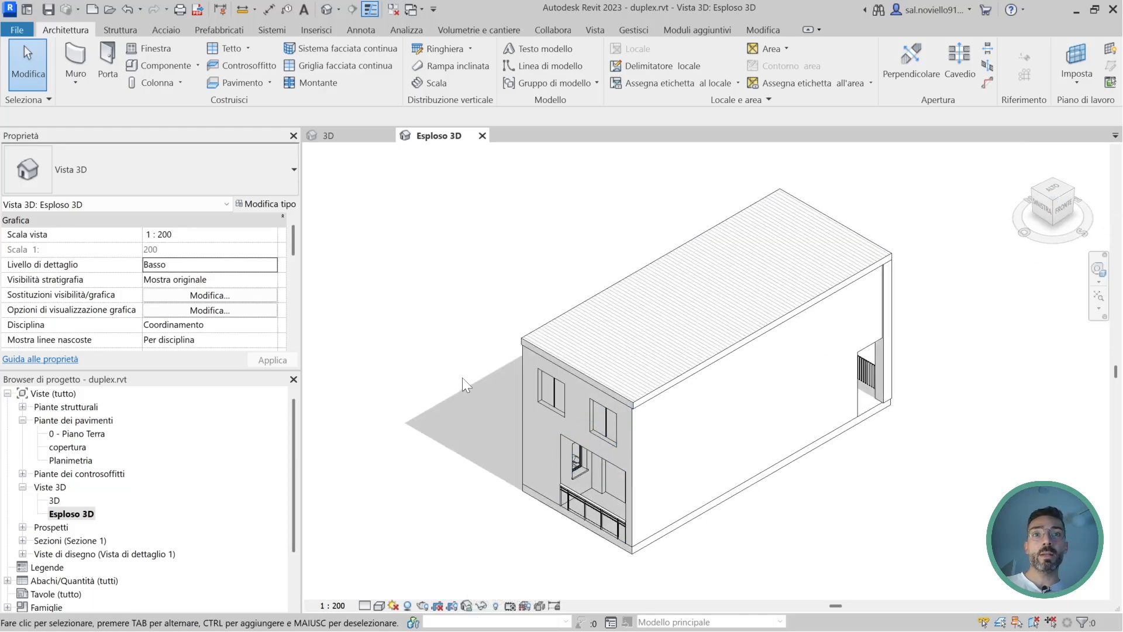
{"action": "middle_click_drag", "start_coordinate": [462, 377], "coordinate": [554, 436], "text": "shift"}
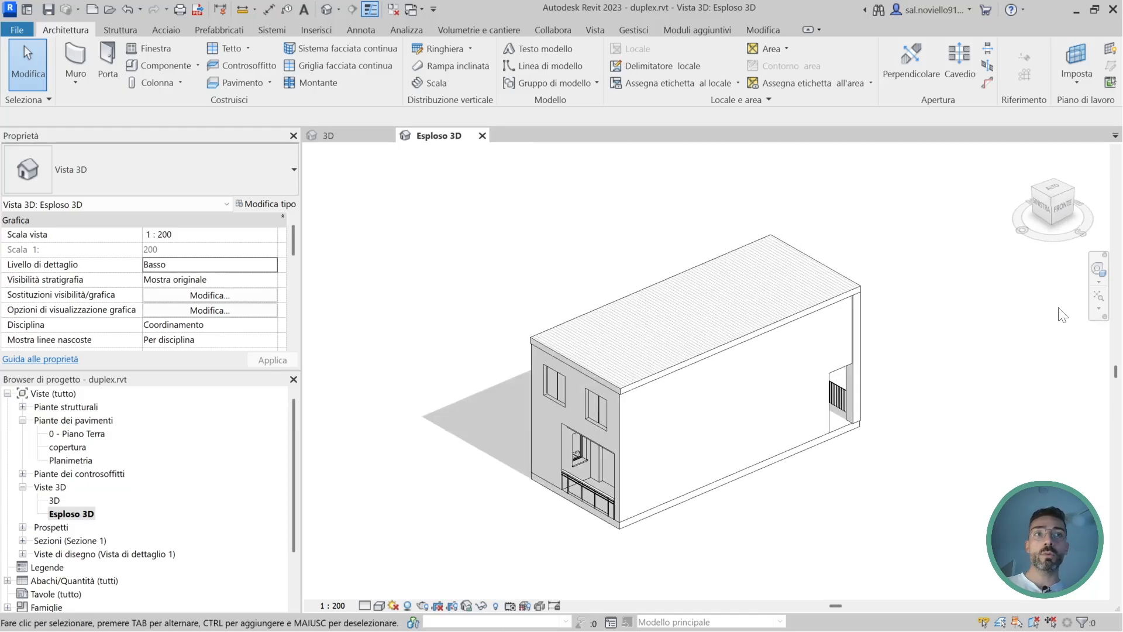
{"action": "left_click", "coordinate": [1052, 200]}
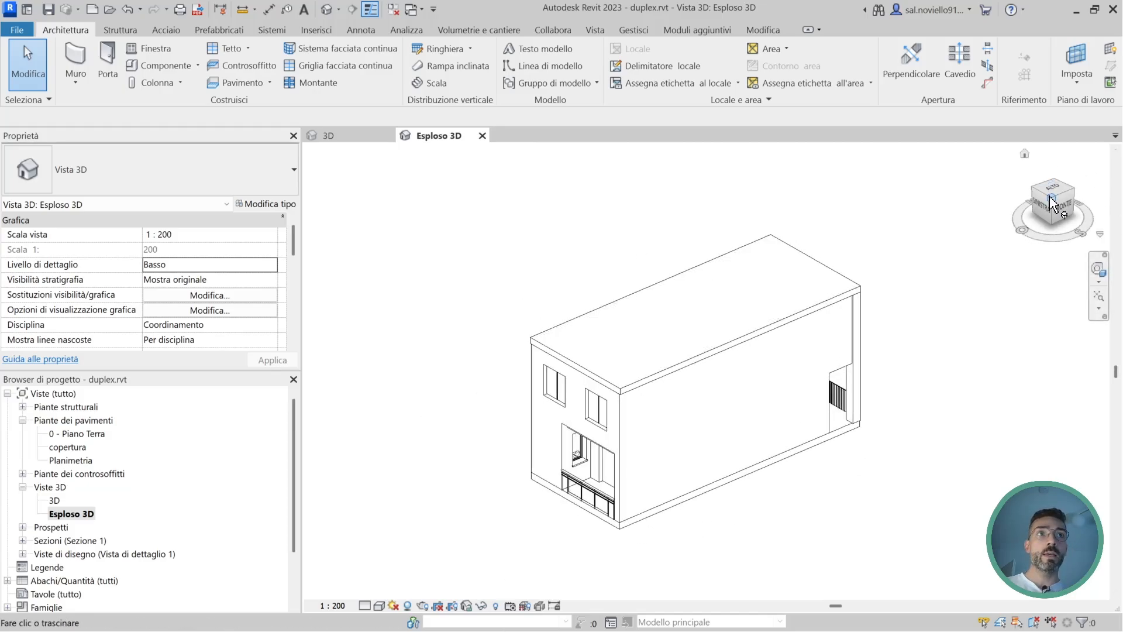
{"action": "left_click", "coordinate": [467, 606]}
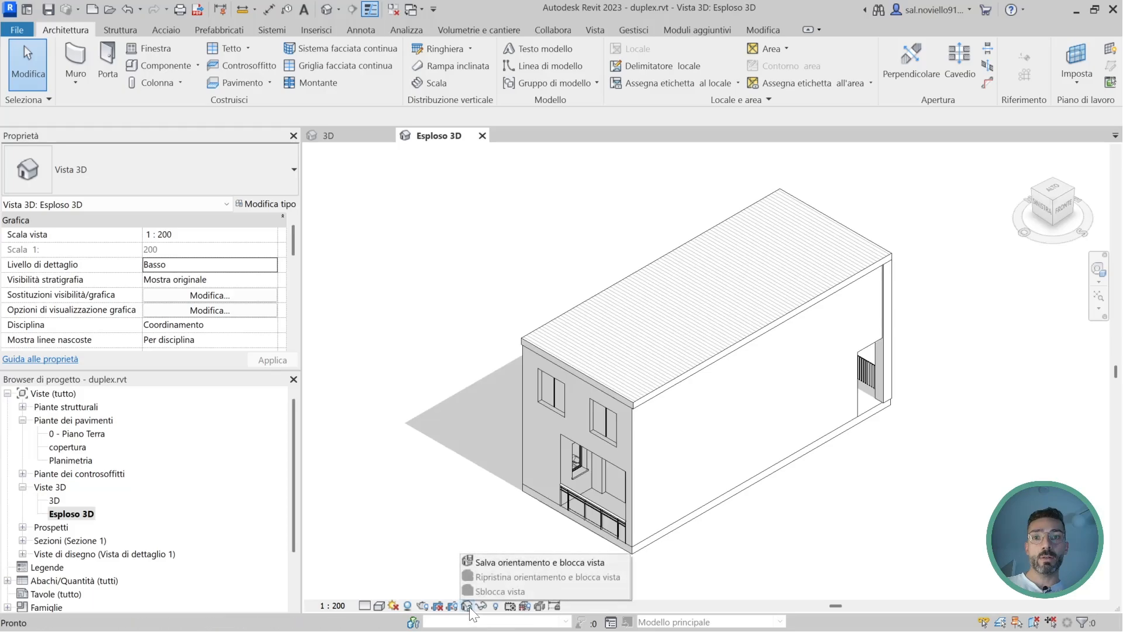
{"action": "left_click", "coordinate": [510, 563]}
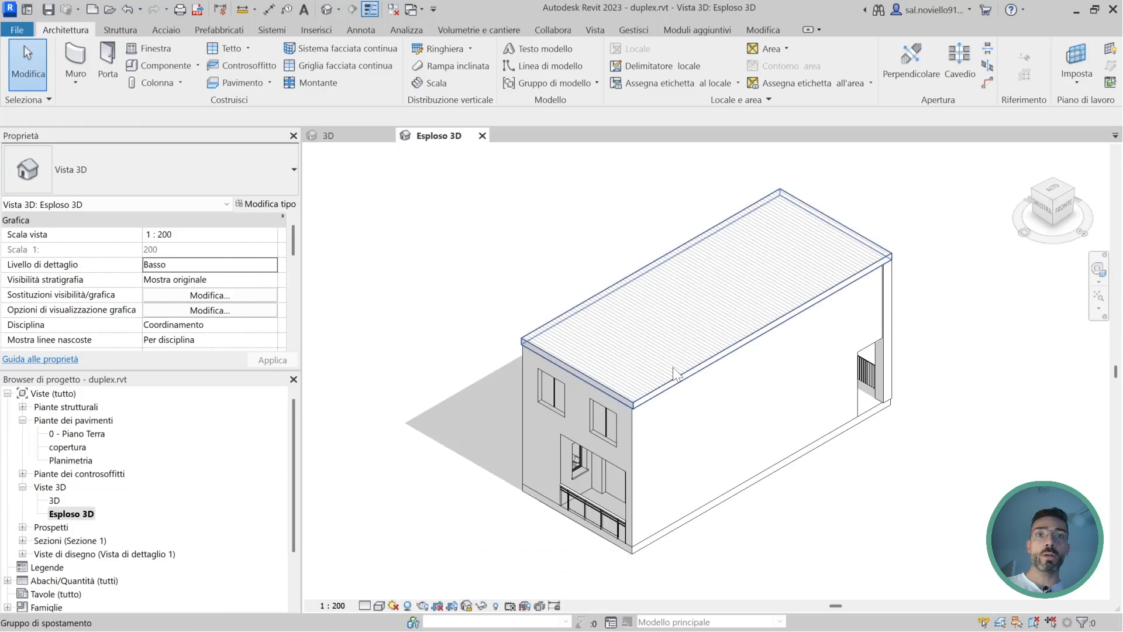
Make the roof a displacement set and move it straight up by about 6.11 along Z
{"action": "mouse_move", "coordinate": [630, 402]}
{"action": "middle_mouse_down"}
{"action": "mouse_move", "coordinate": [492, 372]}
{"action": "mouse_move", "coordinate": [802, 324]}
{"action": "mouse_move", "coordinate": [577, 406]}
{"action": "mouse_move", "coordinate": [635, 381]}
{"action": "mouse_move", "coordinate": [776, 377]}
{"action": "mouse_move", "coordinate": [527, 375]}
{"action": "mouse_move", "coordinate": [537, 386]}
{"action": "middle_mouse_up"}
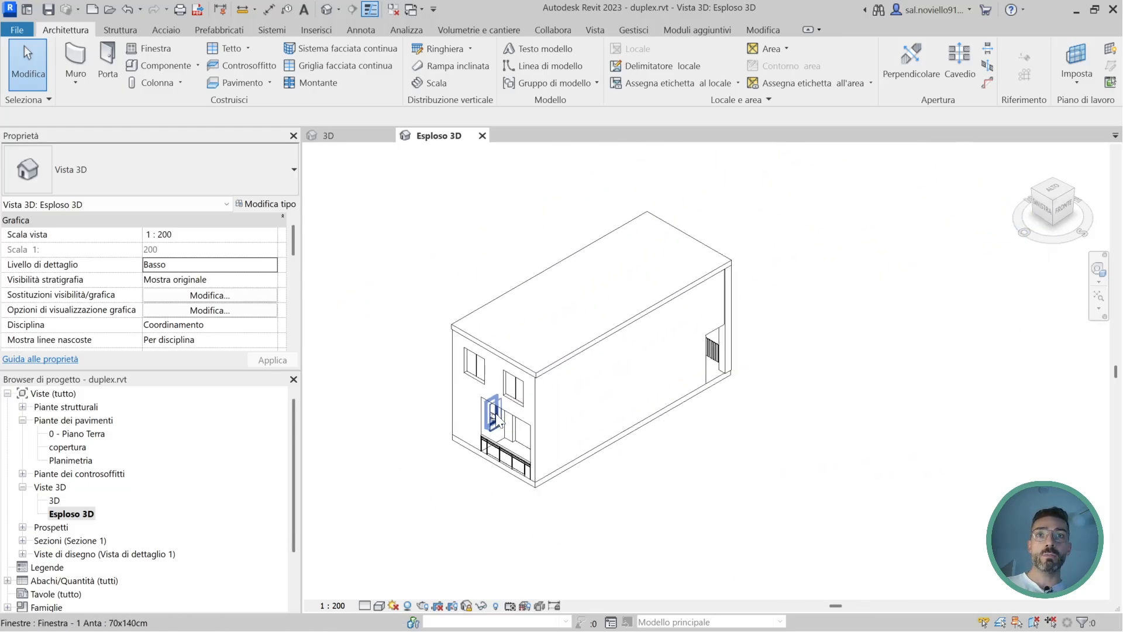
{"action": "scroll", "coordinate": [496, 413], "scroll_direction": "up", "scroll_amount": 2}
{"action": "scroll", "coordinate": [496, 413], "scroll_direction": "down", "scroll_amount": 2}
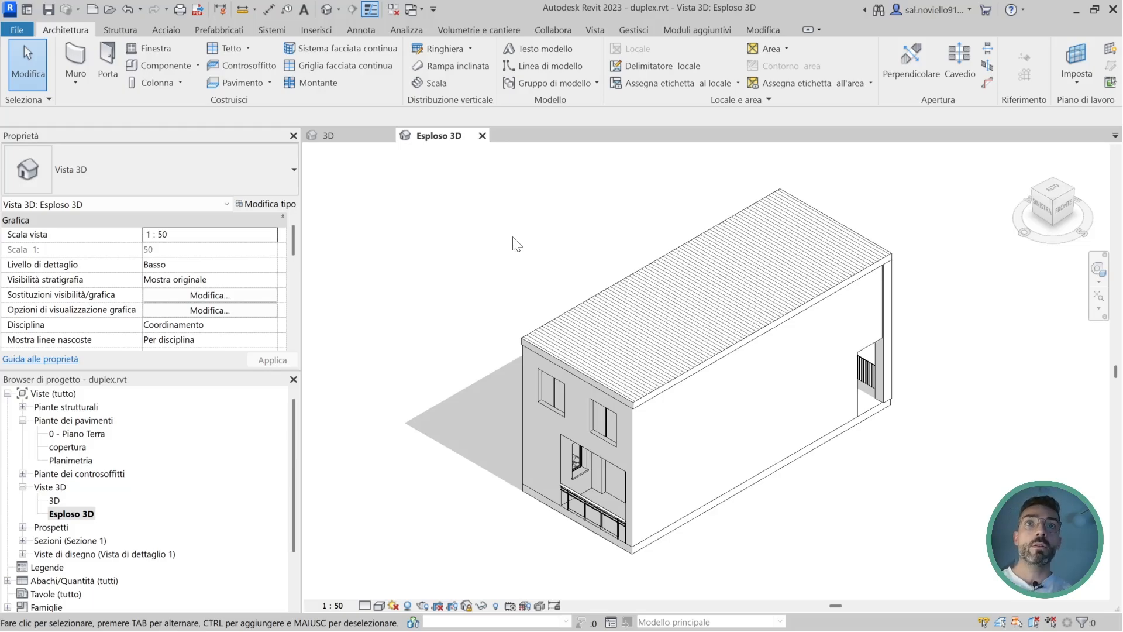
{"action": "scroll", "coordinate": [516, 244], "scroll_direction": "down", "scroll_amount": 2}
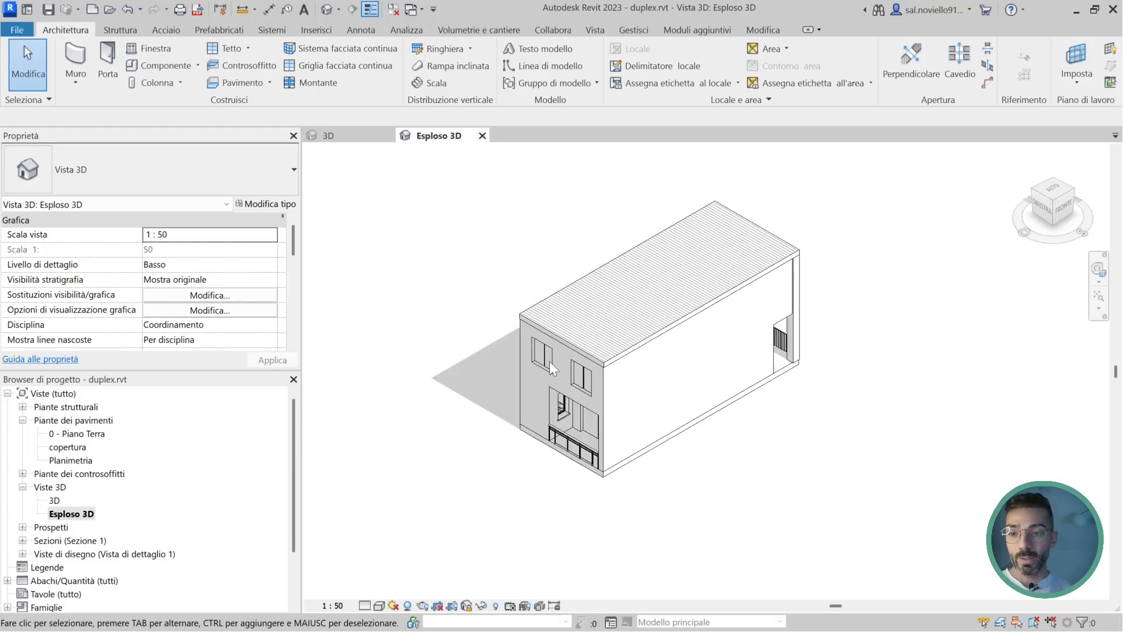
{"action": "left_click", "coordinate": [587, 274]}
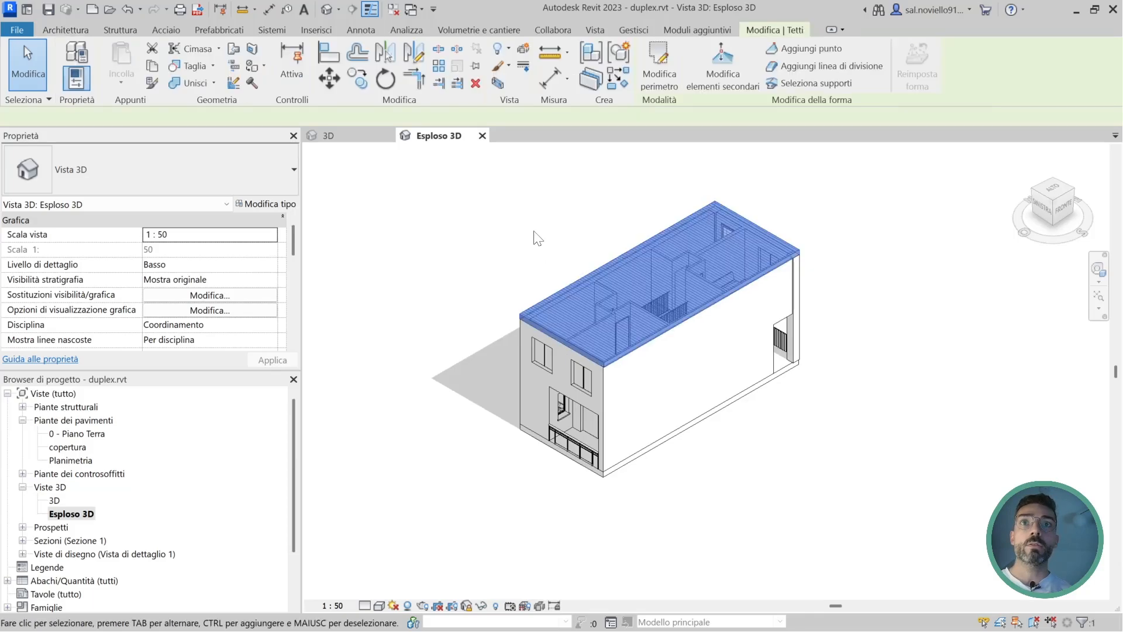
{"action": "middle_click_drag", "start_coordinate": [534, 232], "coordinate": [531, 244]}
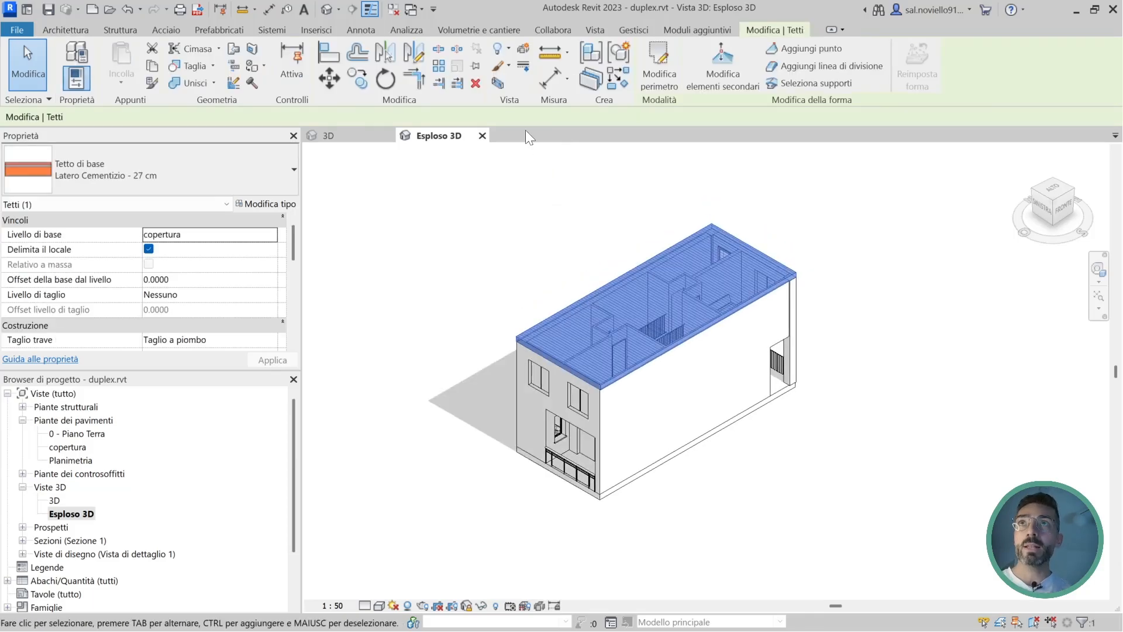
{"action": "left_click", "coordinate": [514, 100]}
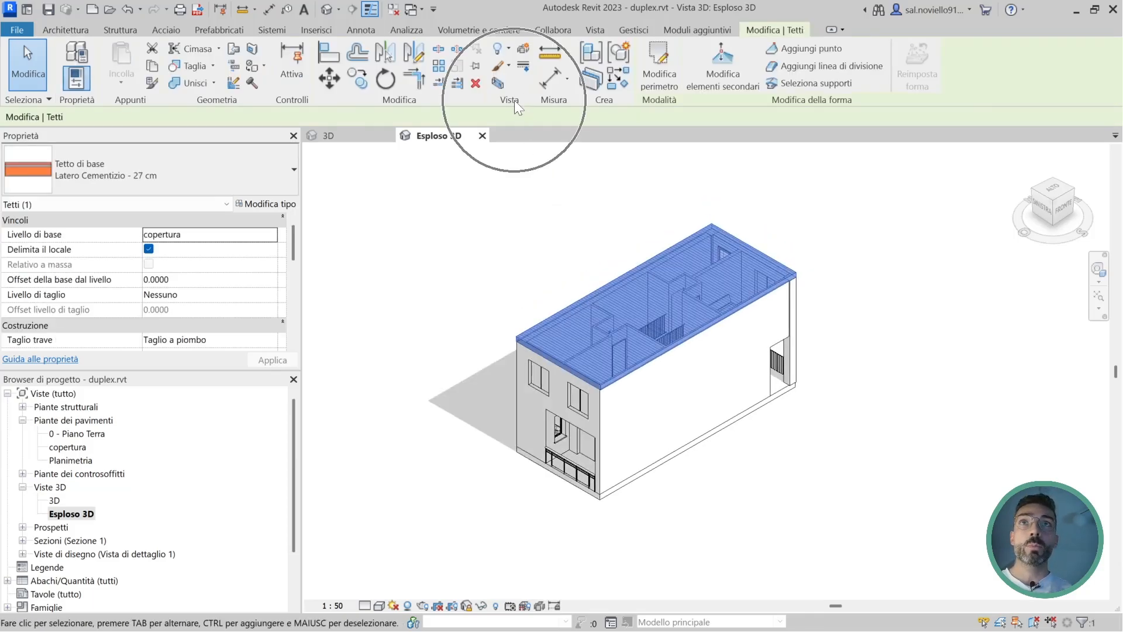
{"action": "left_click", "coordinate": [527, 53]}
{"action": "middle_click_drag", "start_coordinate": [501, 256], "coordinate": [510, 307]}
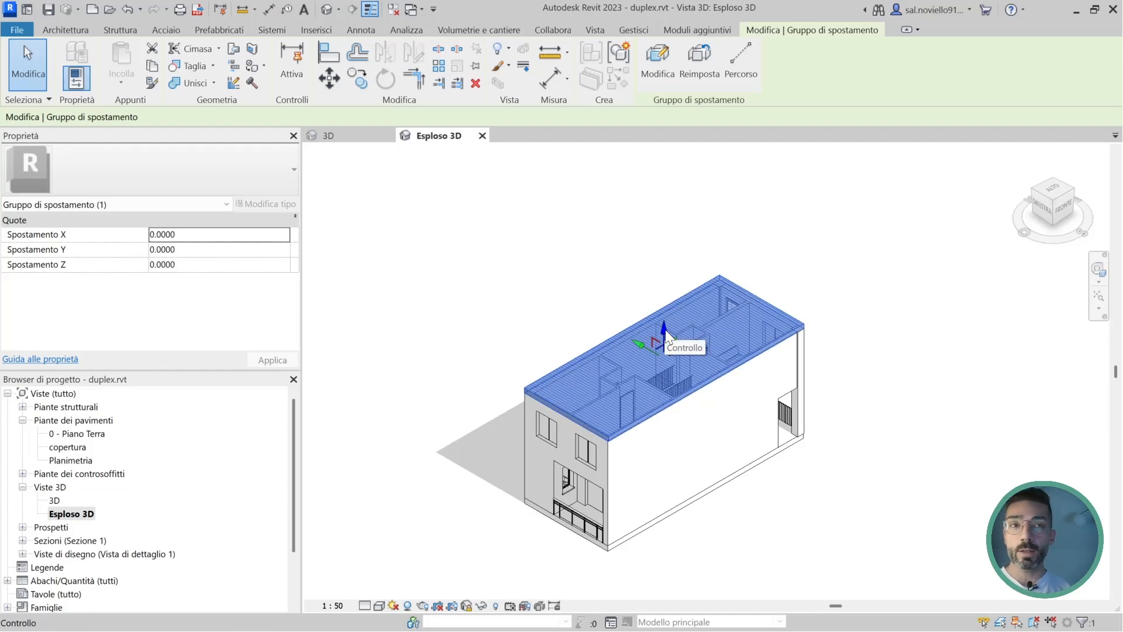
{"action": "left_click_drag", "start_coordinate": [665, 334], "coordinate": [672, 218]}
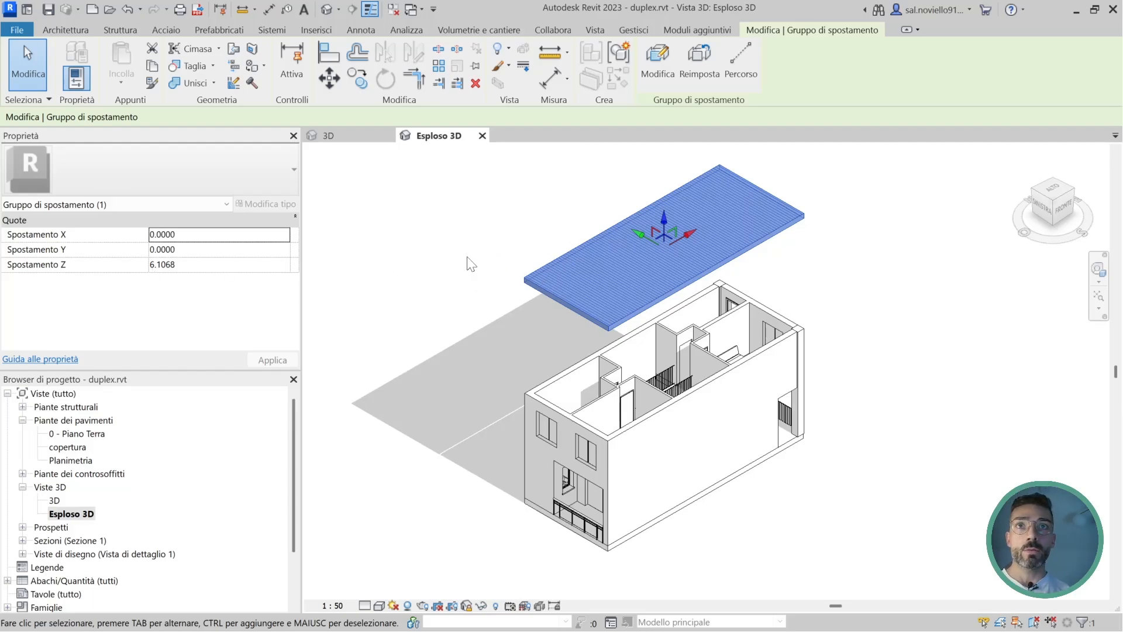
Add displacement path lines at the four corners of the raised roof
{"action": "left_click", "coordinate": [468, 236]}
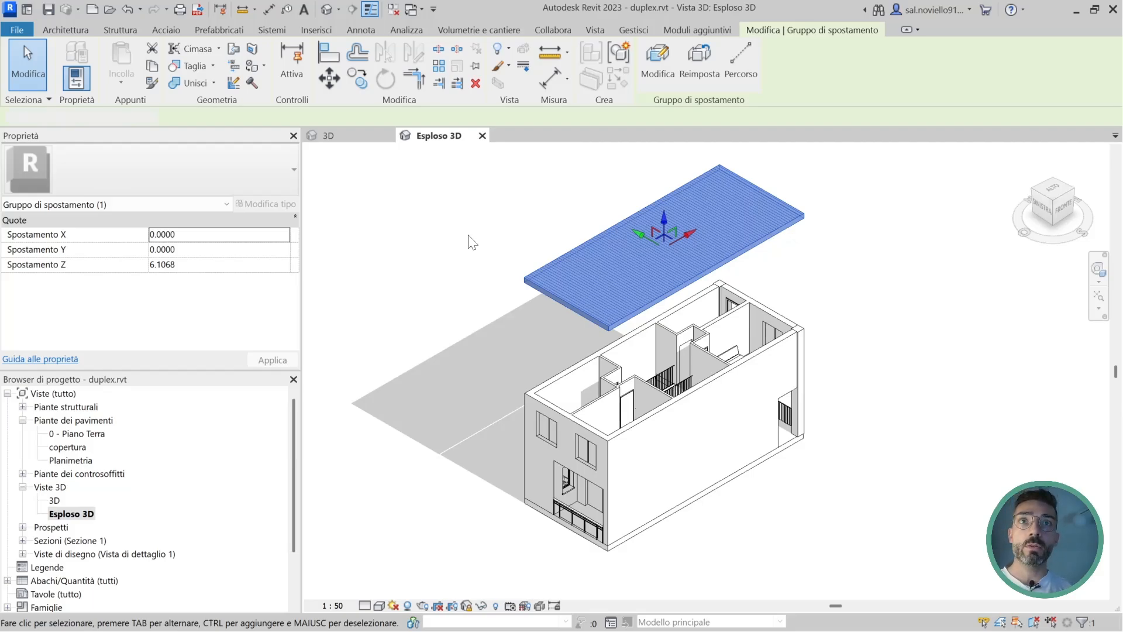
{"action": "left_click", "coordinate": [543, 279]}
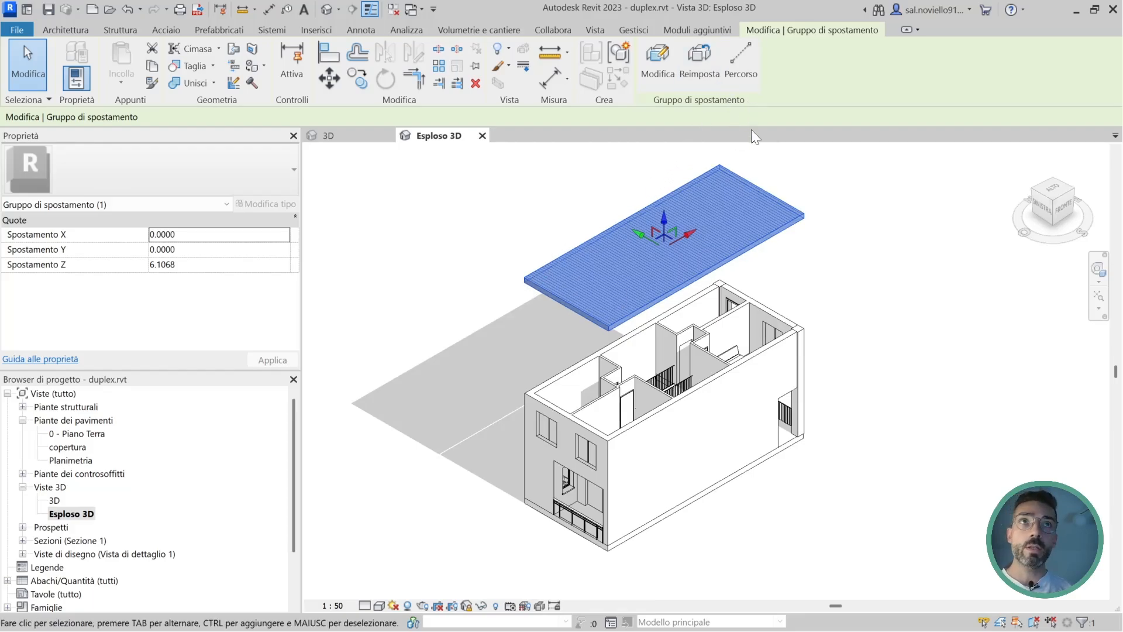
{"action": "left_click", "coordinate": [750, 72]}
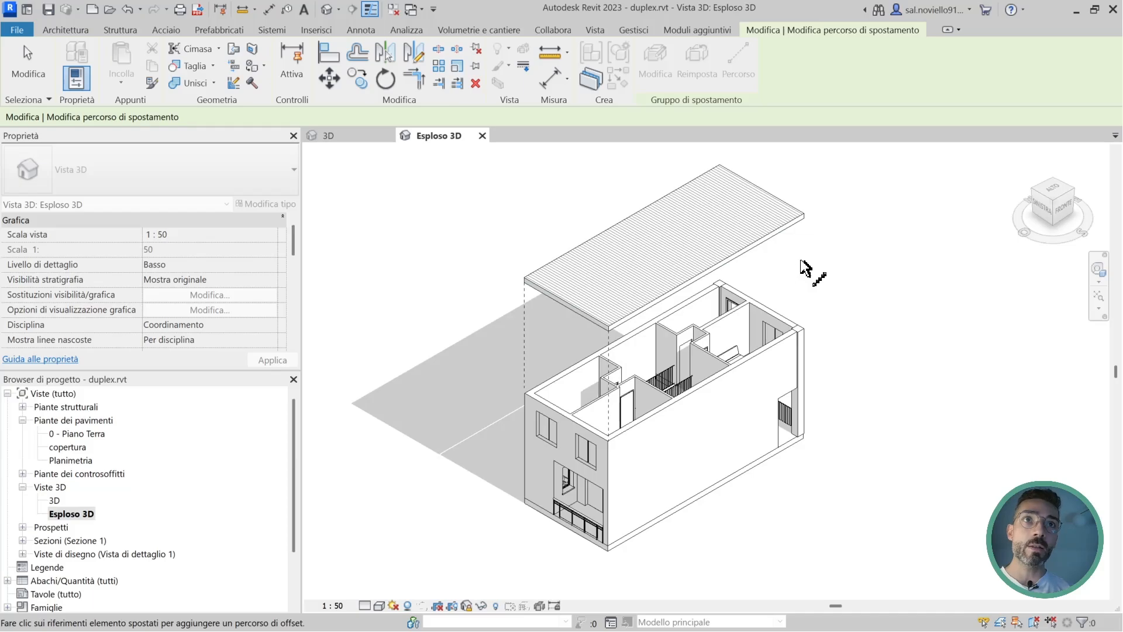
{"action": "left_click", "coordinate": [805, 224]}
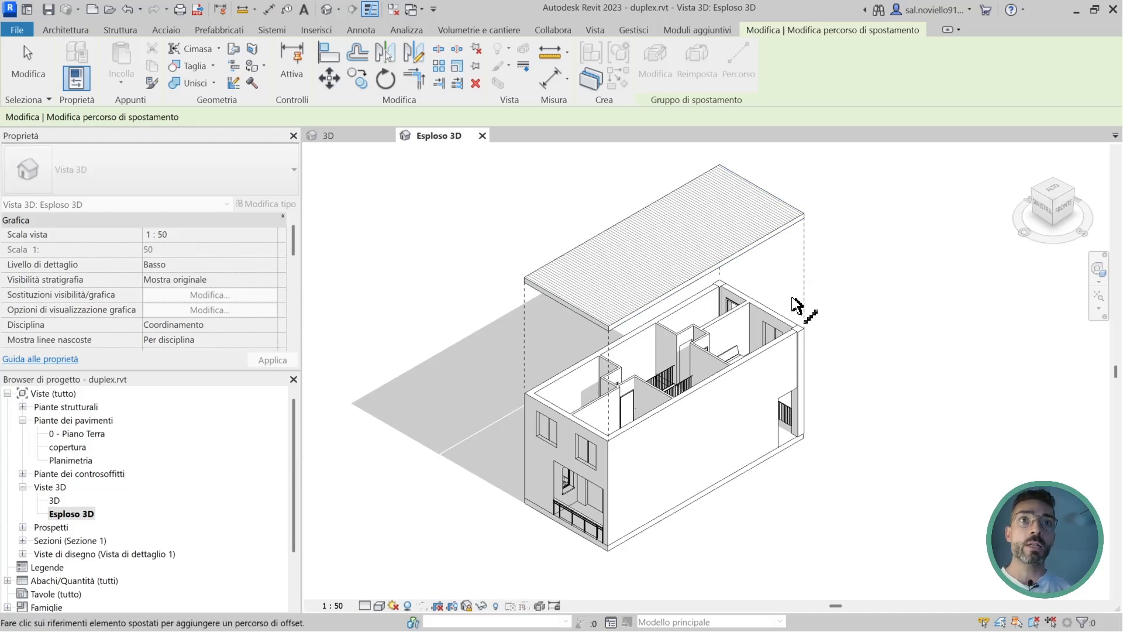
{"action": "key", "text": "Escape"}
{"action": "key", "text": "Escape"}
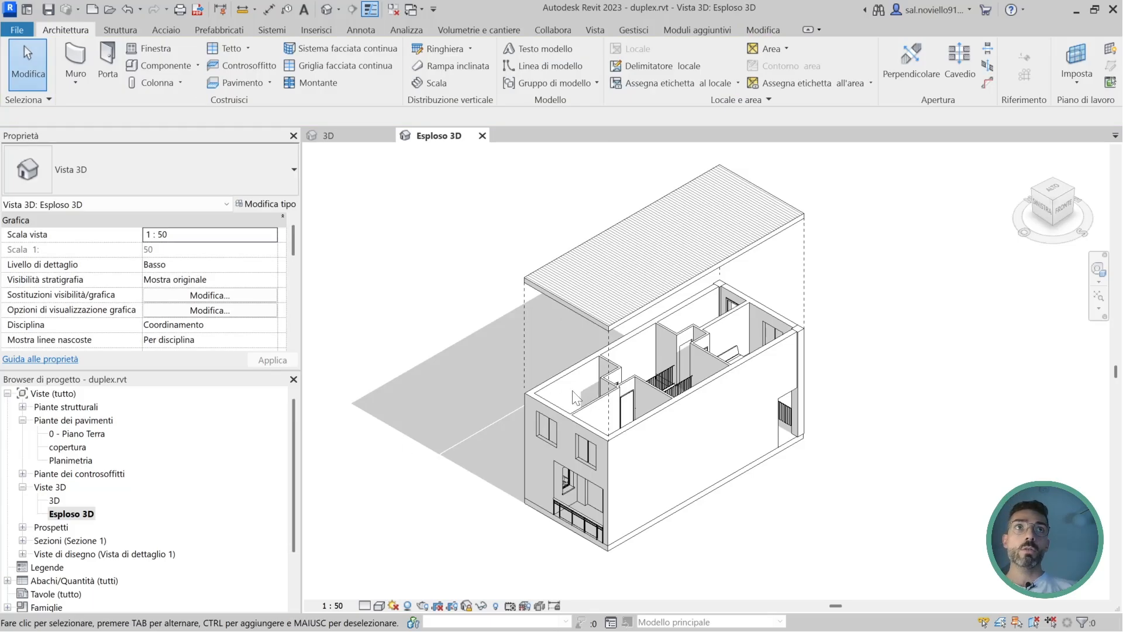
Make the far long exterior wall a displacement set and move it outward by about 11.66 along Y
{"action": "left_click", "coordinate": [587, 375]}
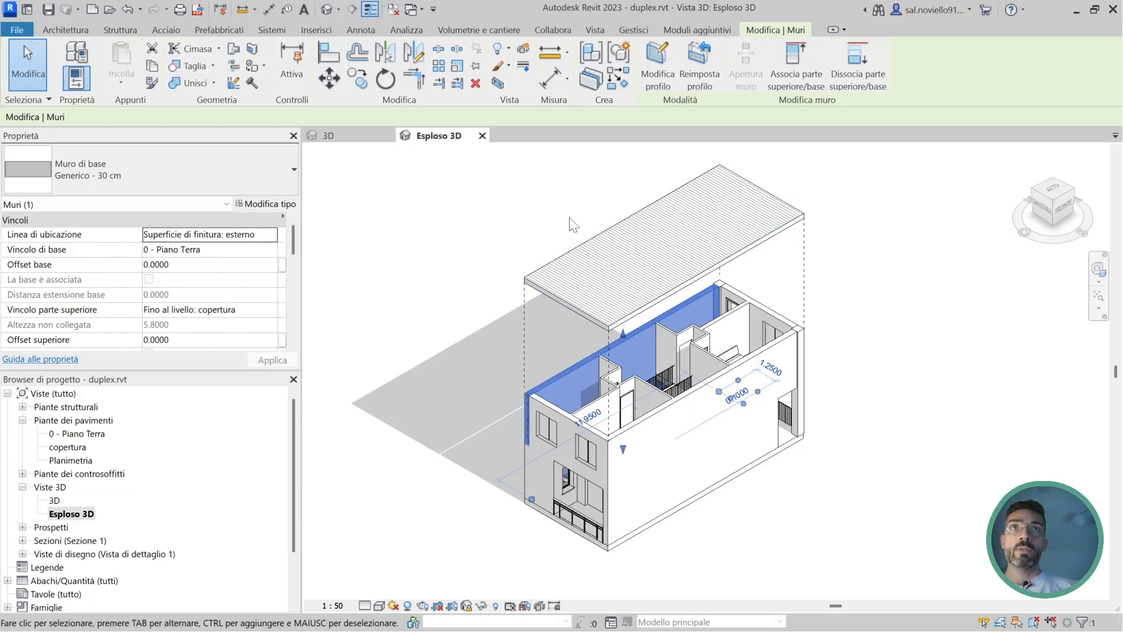
{"action": "left_click", "coordinate": [523, 48]}
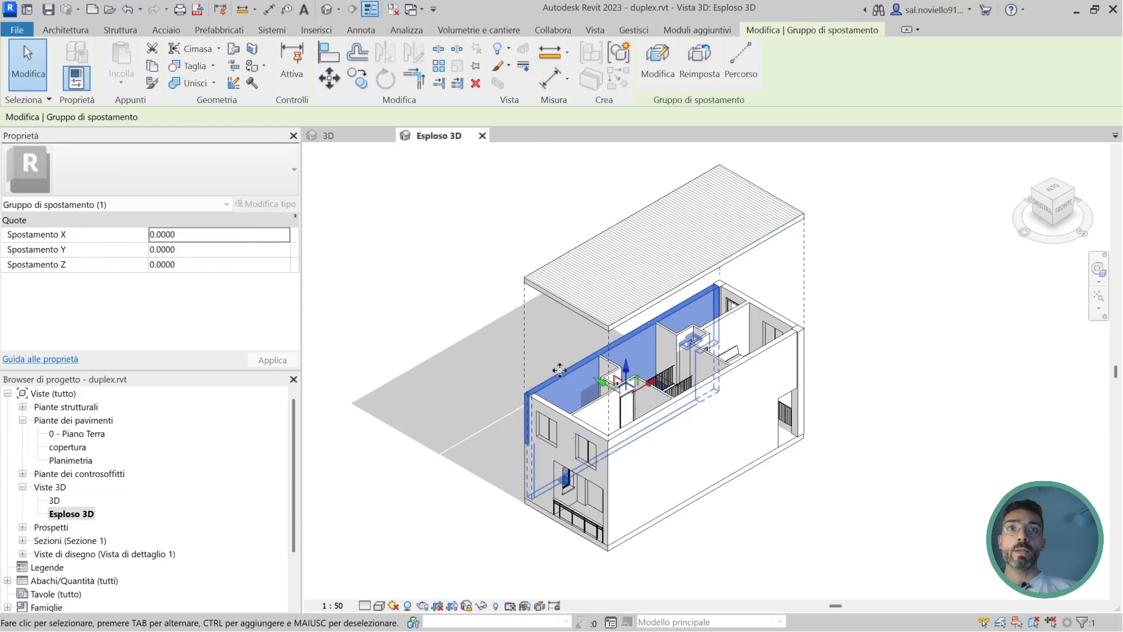
{"action": "left_click_drag", "start_coordinate": [560, 369], "coordinate": [412, 291]}
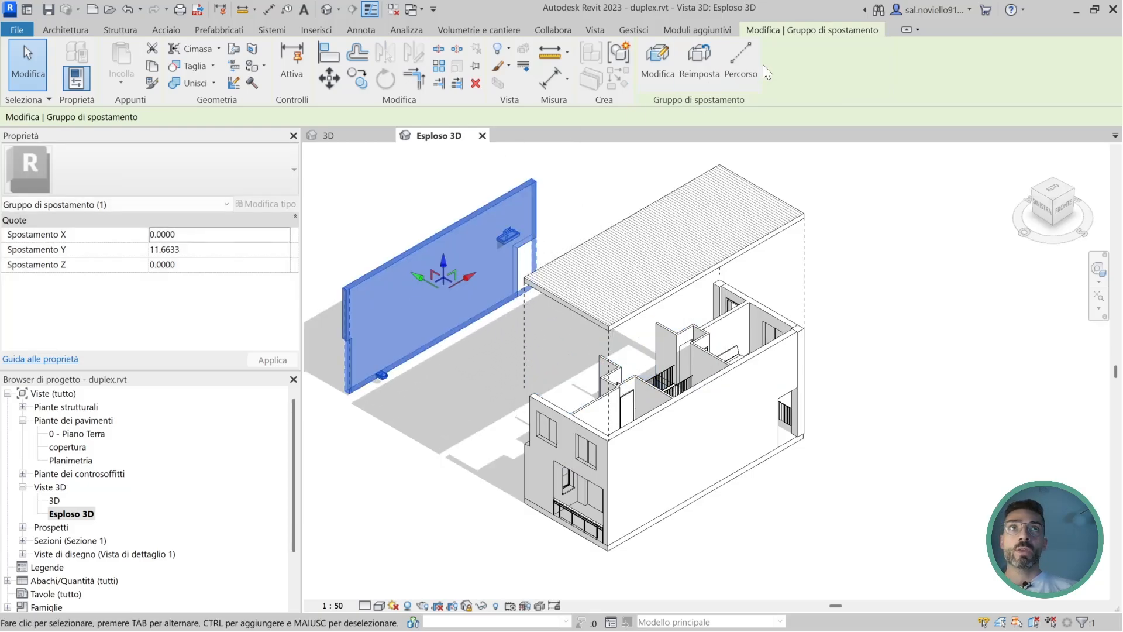
Add displacement path lines at the corners of the displaced far long wall
{"action": "left_click", "coordinate": [734, 55]}
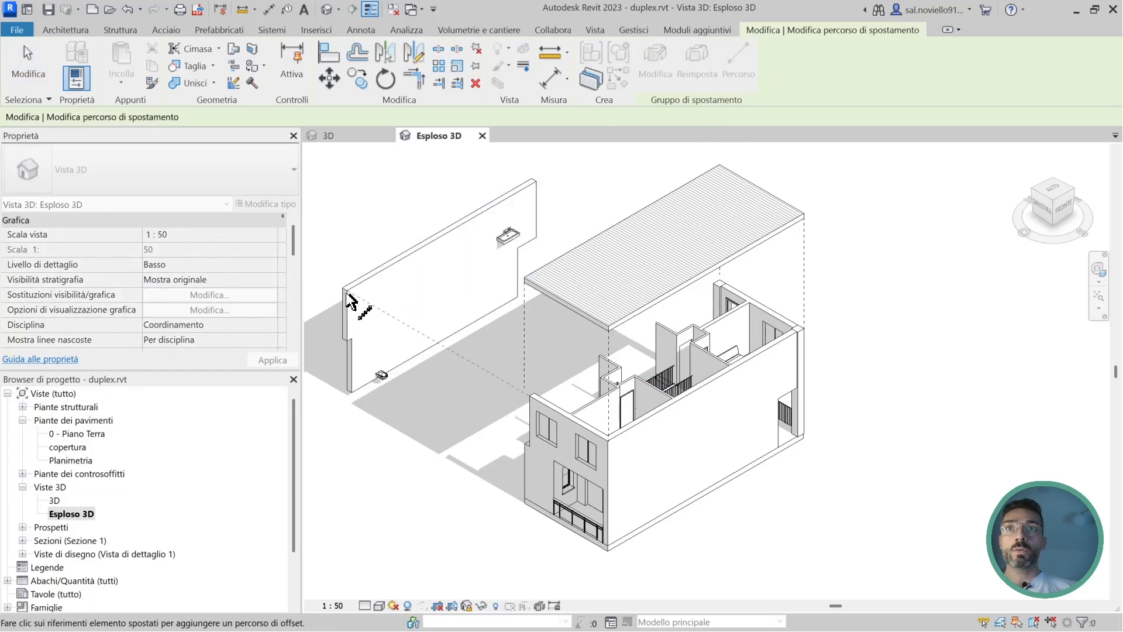
{"action": "left_click", "coordinate": [541, 181]}
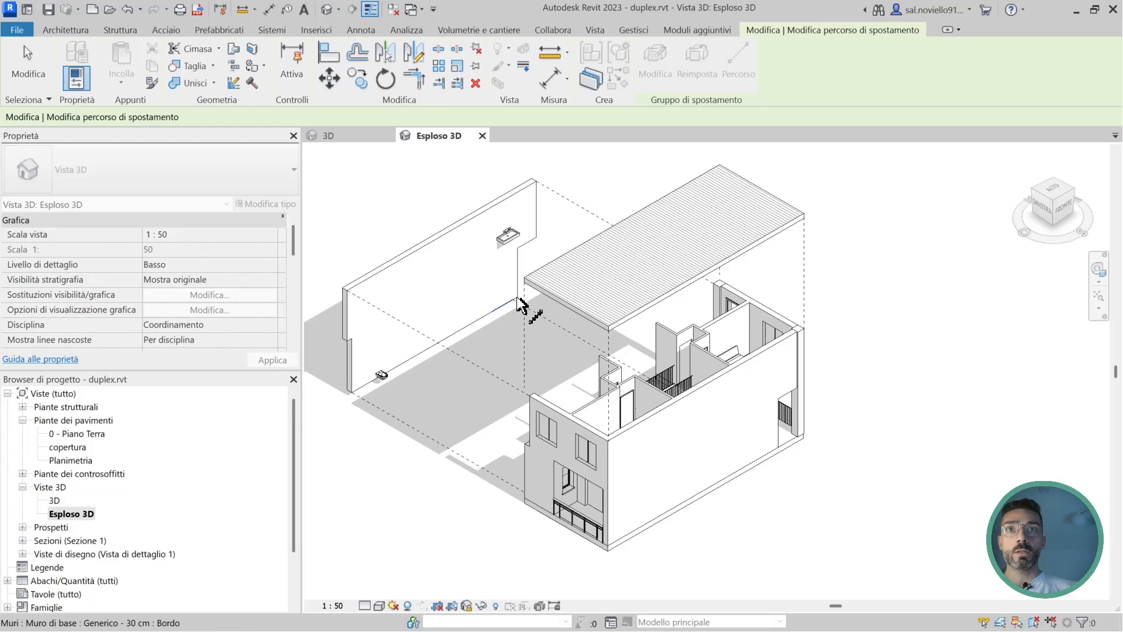
{"action": "scroll", "coordinate": [526, 261], "scroll_direction": "up", "scroll_amount": 2}
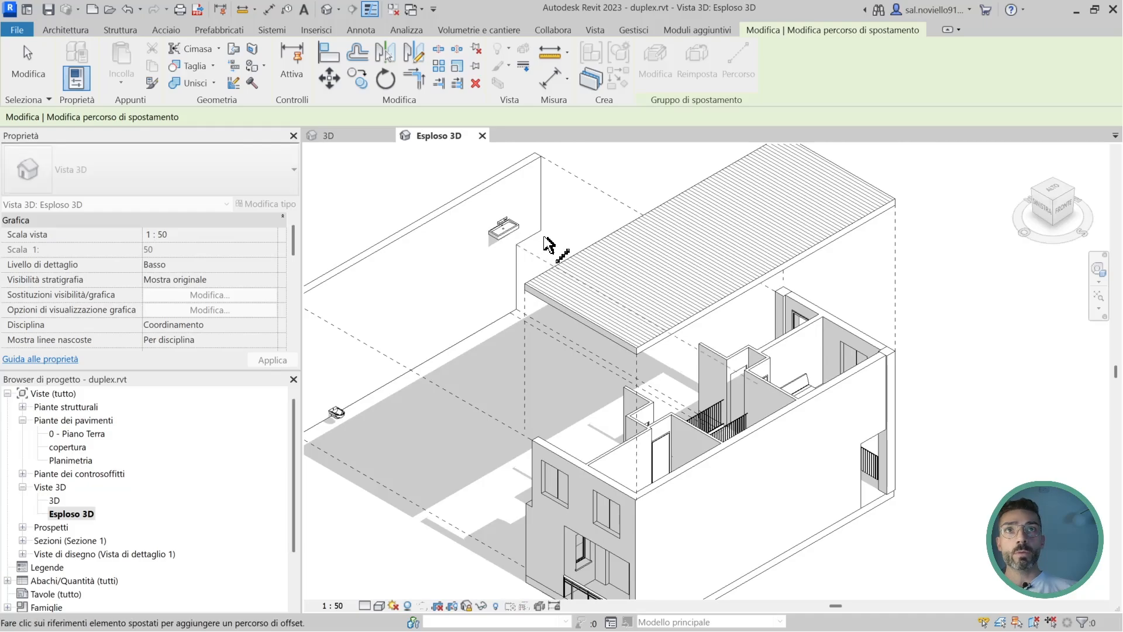
{"action": "scroll", "coordinate": [543, 266], "scroll_direction": "down", "scroll_amount": 3}
{"action": "key", "text": "Escape"}
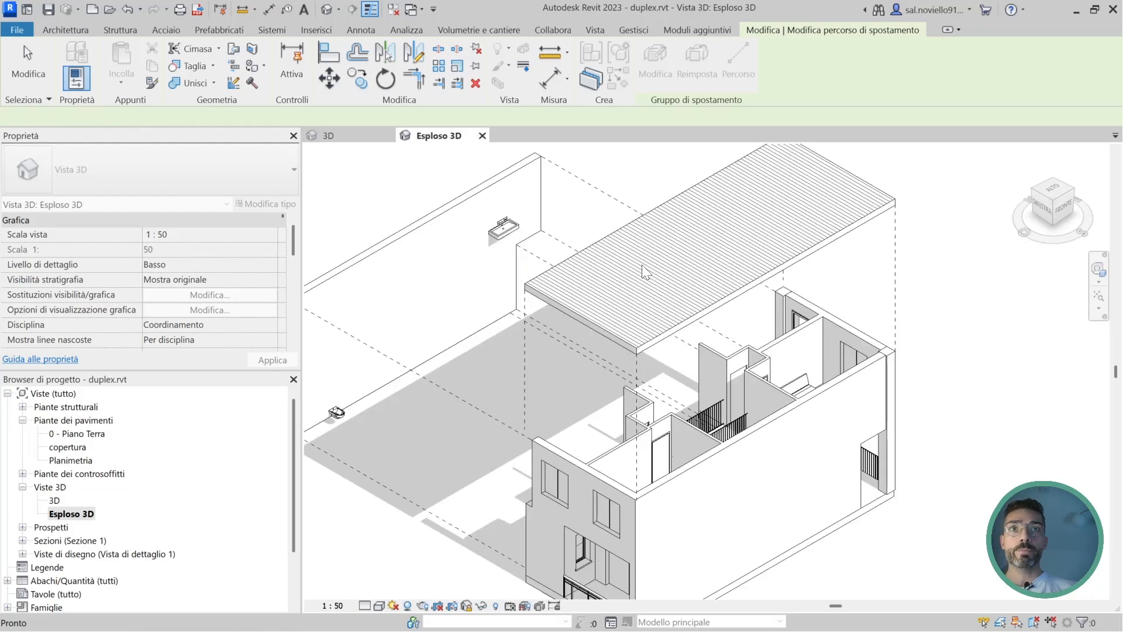
Make the near long exterior wall a displacement set and move it outward to about -9.85 along Y
{"action": "scroll", "coordinate": [644, 272], "scroll_direction": "down", "scroll_amount": 3}
{"action": "left_click", "coordinate": [717, 386]}
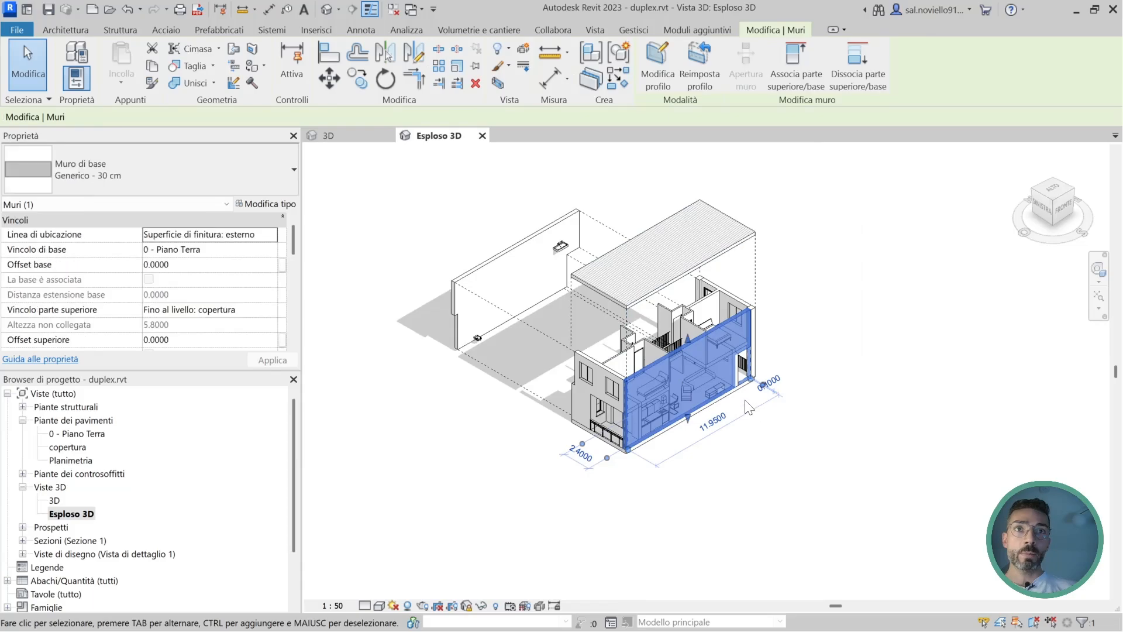
{"action": "scroll", "coordinate": [732, 377], "scroll_direction": "up", "scroll_amount": 1}
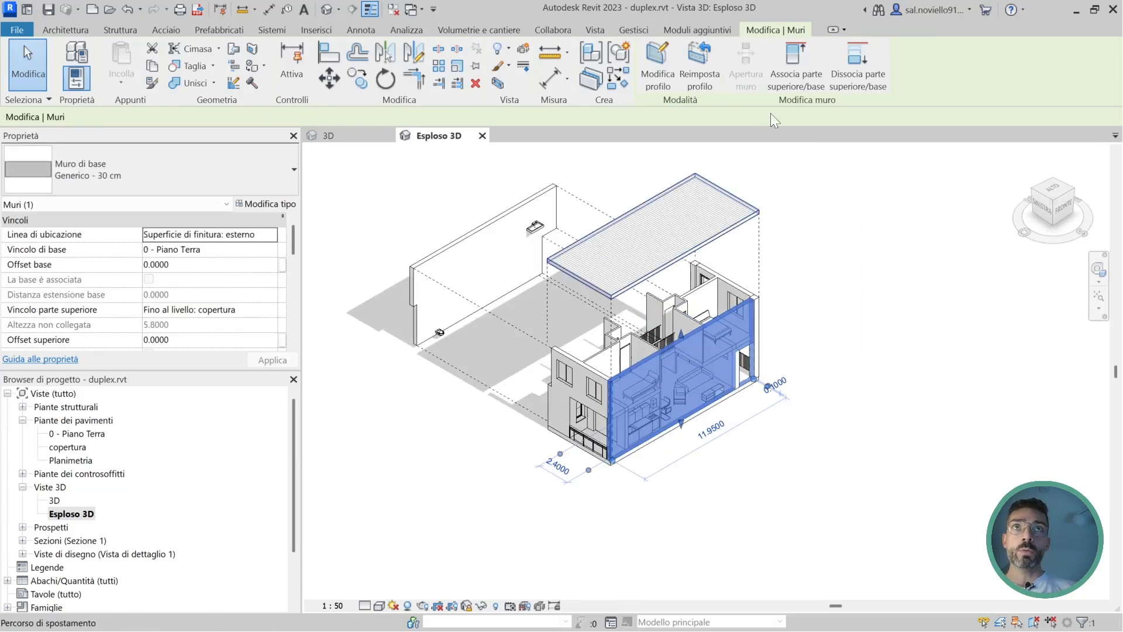
{"action": "left_click", "coordinate": [522, 48]}
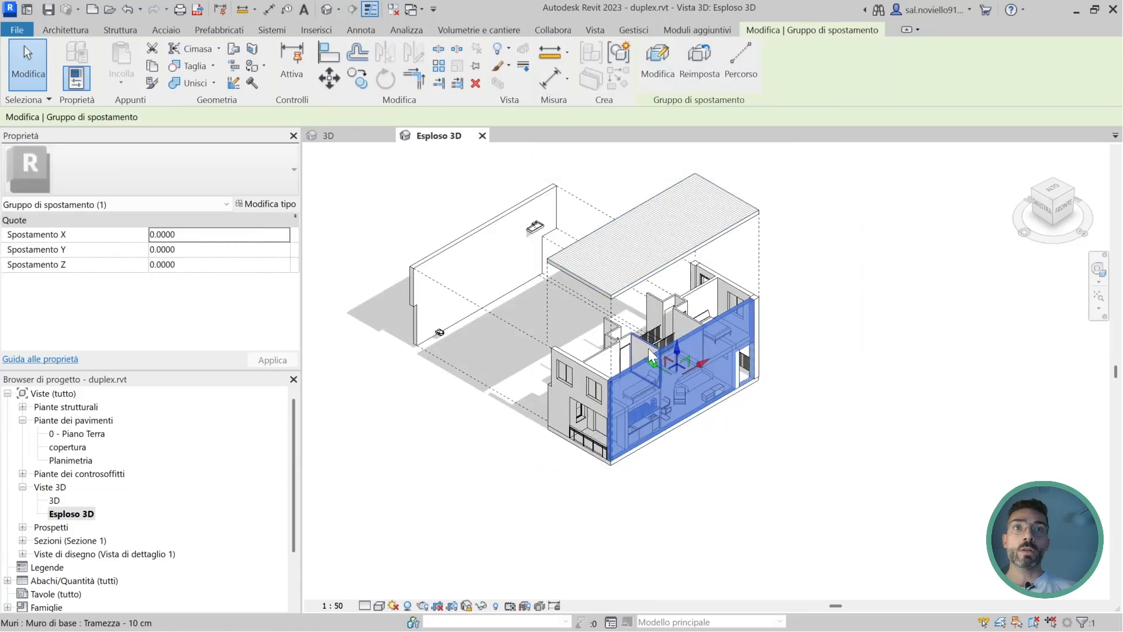
{"action": "left_click_drag", "start_coordinate": [667, 368], "coordinate": [756, 465]}
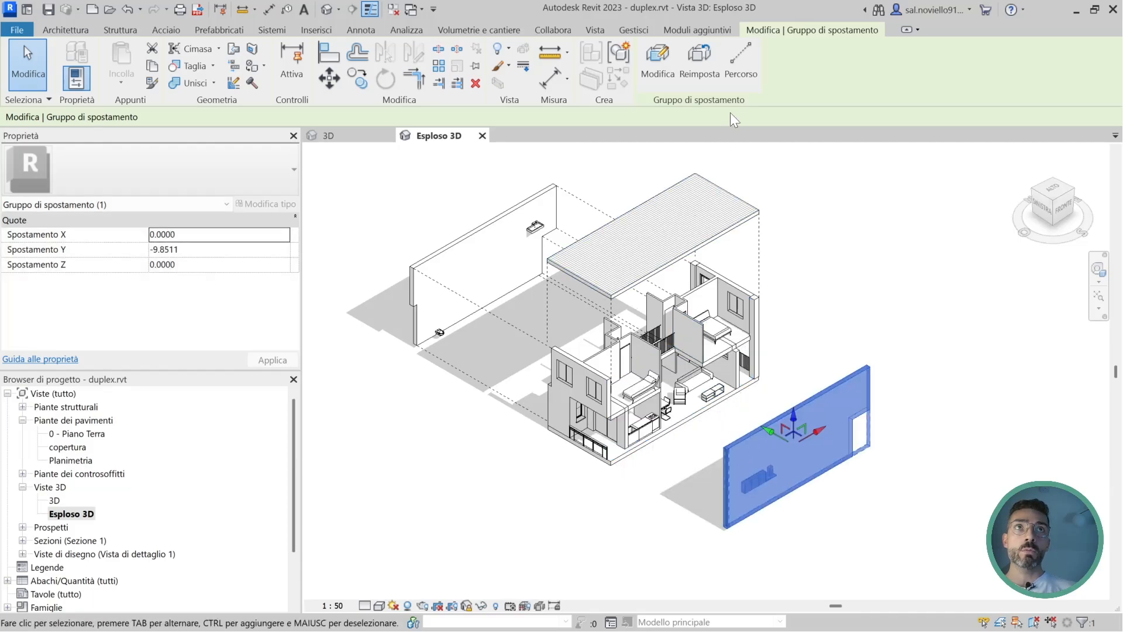
Add displacement path lines at the corners of the displaced near long wall
{"action": "left_click", "coordinate": [741, 58]}
{"action": "scroll", "coordinate": [725, 529], "scroll_direction": "up", "scroll_amount": 2}
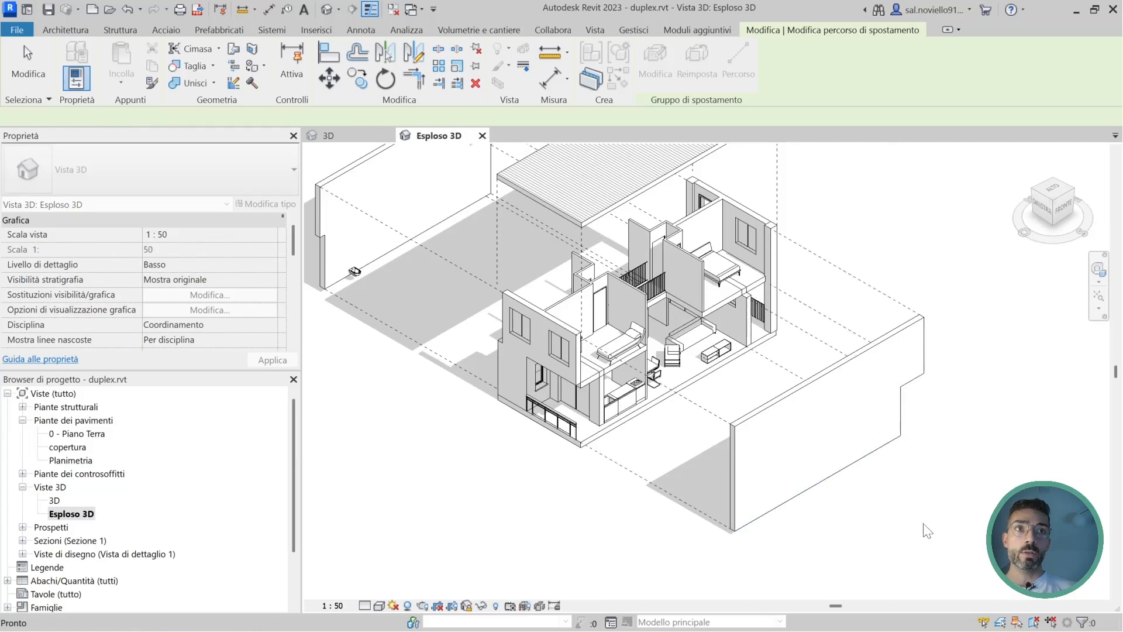
{"action": "key", "text": "Escape"}
Make the upper and ground-floor front facade walls one displacement set and move it outward along the X axis
{"action": "scroll", "coordinate": [522, 357], "scroll_direction": "up", "scroll_amount": 2}
{"action": "left_click", "coordinate": [522, 357]}
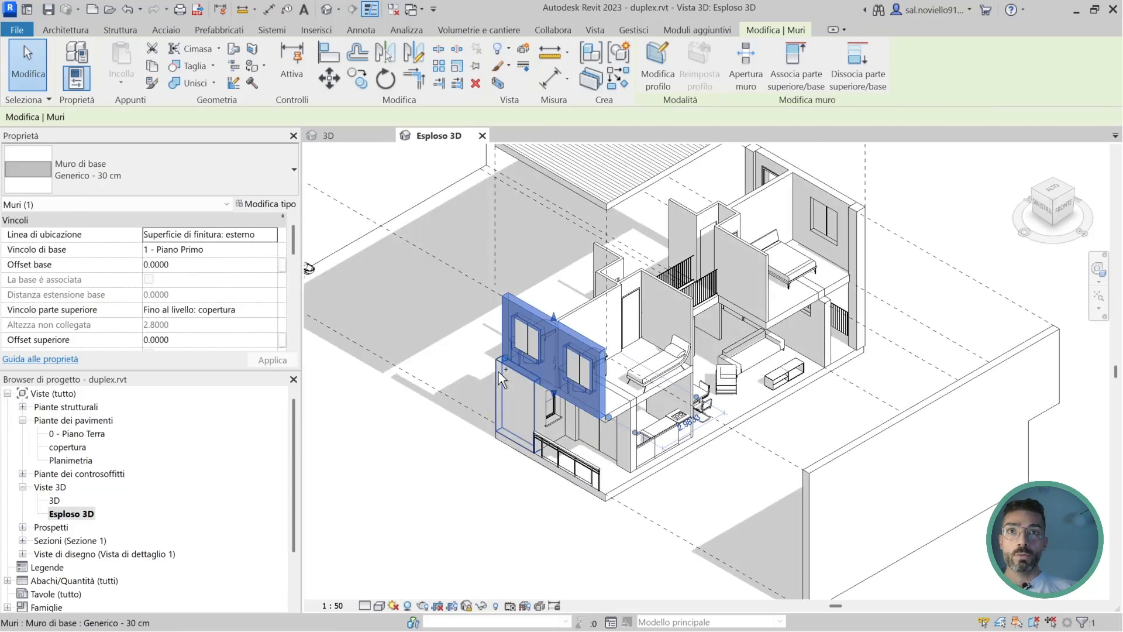
{"action": "left_click", "coordinate": [498, 374], "text": "ctrl"}
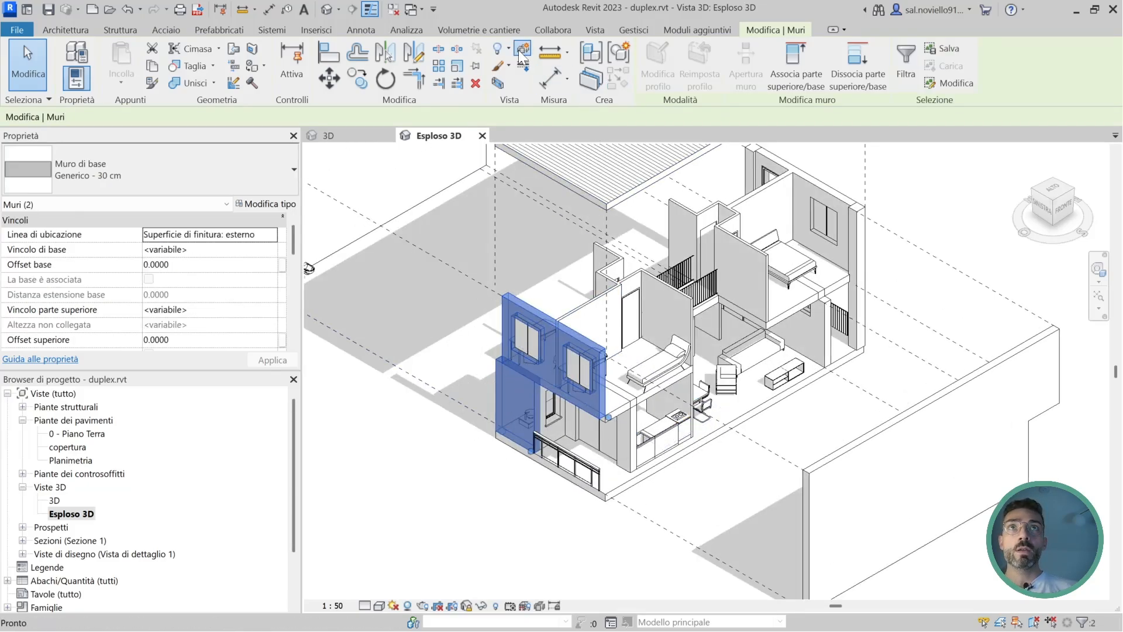
{"action": "left_click", "coordinate": [590, 80]}
{"action": "scroll", "coordinate": [576, 387], "scroll_direction": "down", "scroll_amount": 2}
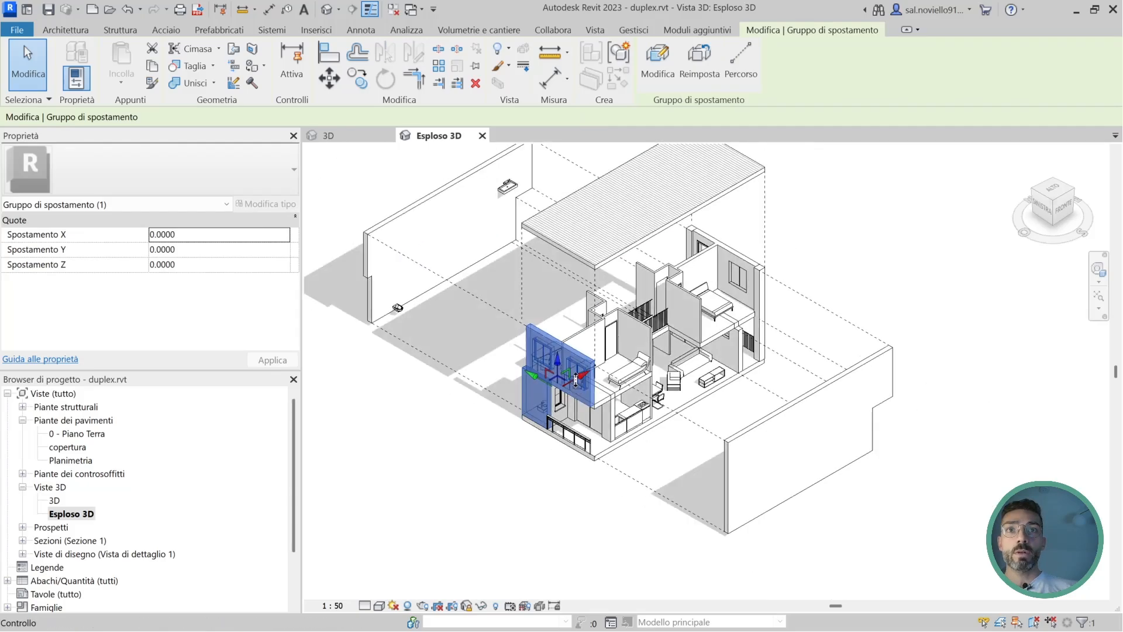
{"action": "left_click_drag", "start_coordinate": [574, 389], "coordinate": [479, 441]}
Add displacement path lines at the corners of the displaced front facade walls
{"action": "left_click", "coordinate": [739, 53]}
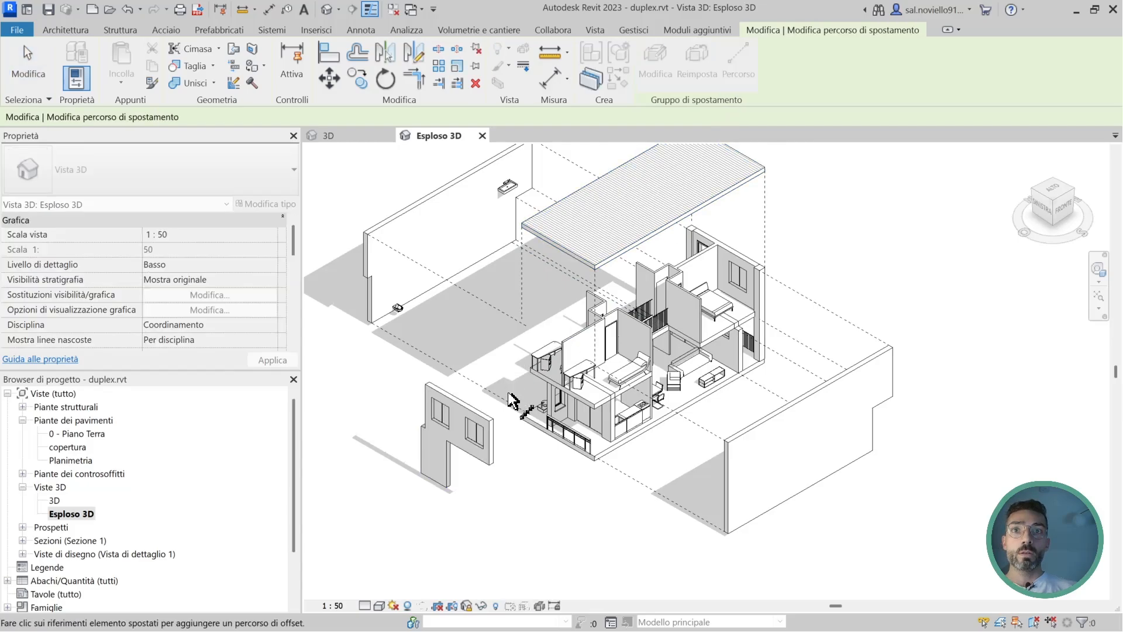
{"action": "scroll", "coordinate": [502, 436], "scroll_direction": "up", "scroll_amount": 2}
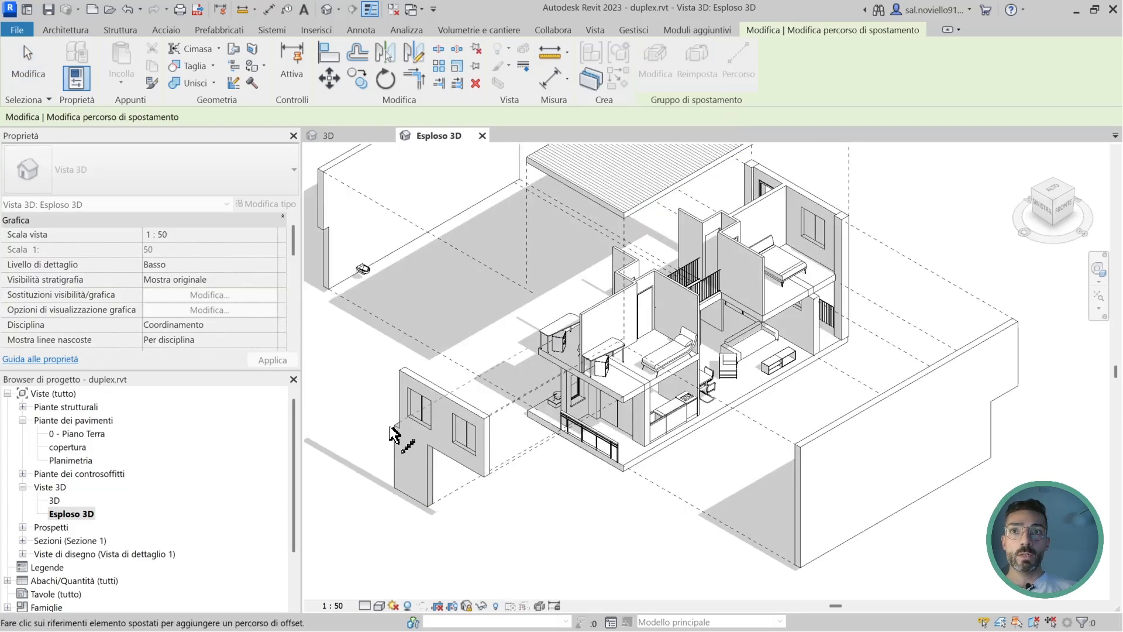
{"action": "key", "text": "Escape"}
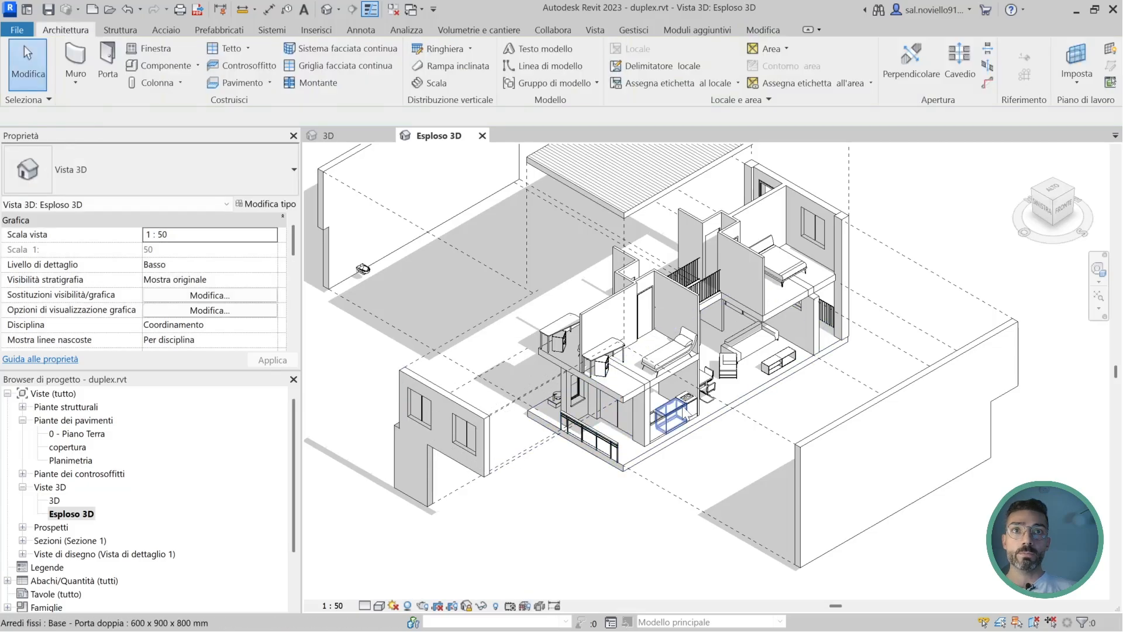
{"action": "scroll", "coordinate": [520, 465], "scroll_direction": "up", "scroll_amount": 2}
{"action": "left_click", "coordinate": [539, 462]}
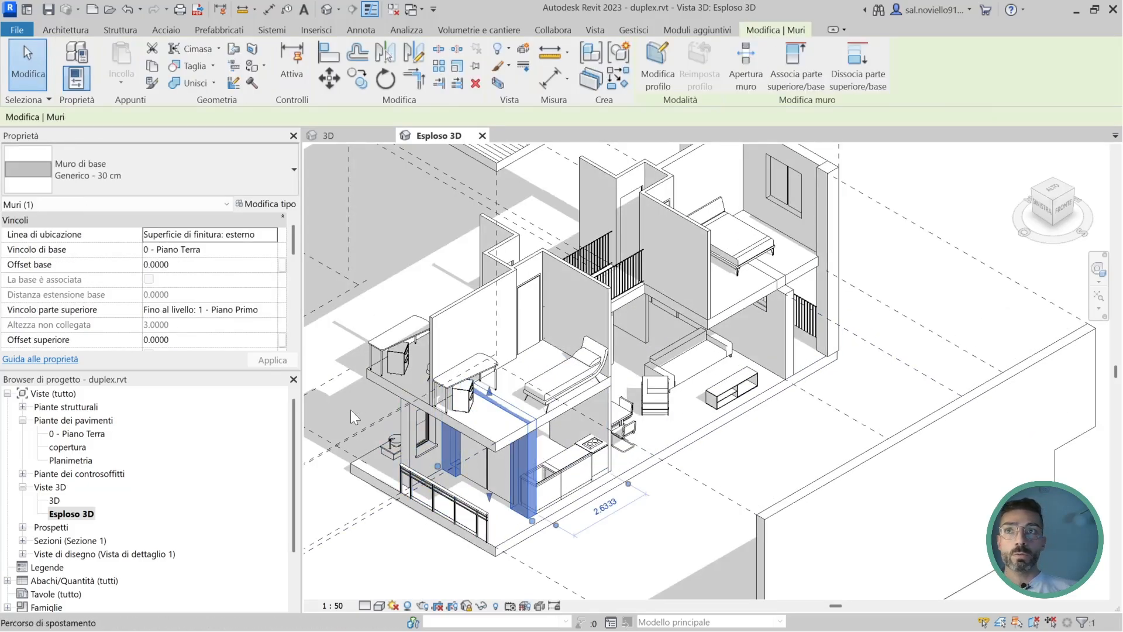
{"action": "left_click", "coordinate": [510, 436]}
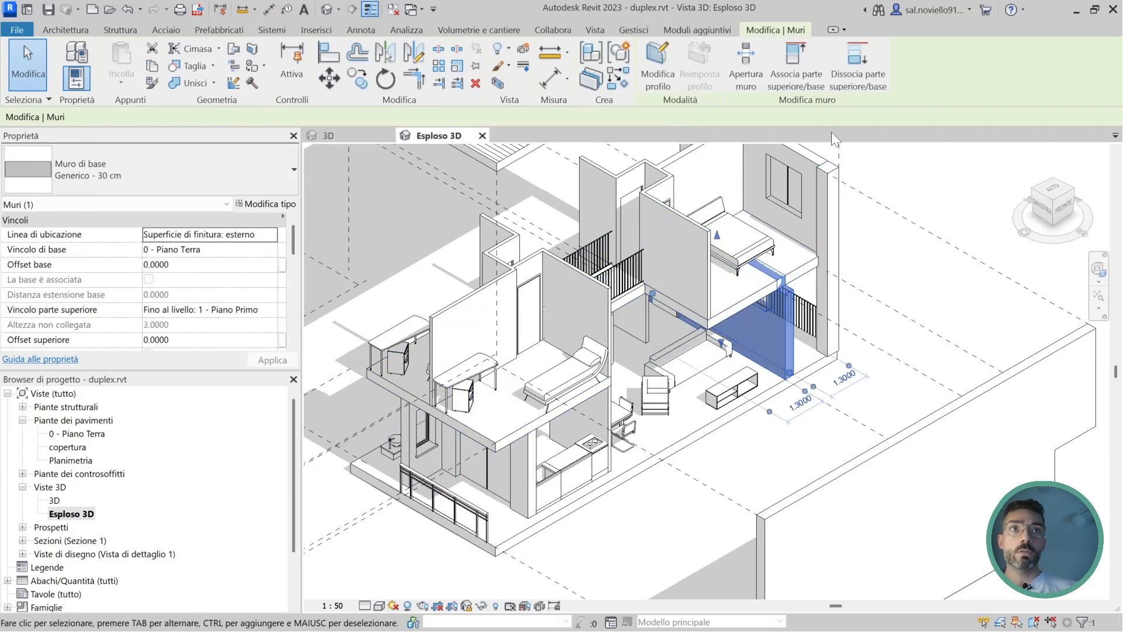
{"action": "left_click", "coordinate": [799, 58]}
{"action": "left_click", "coordinate": [794, 302]}
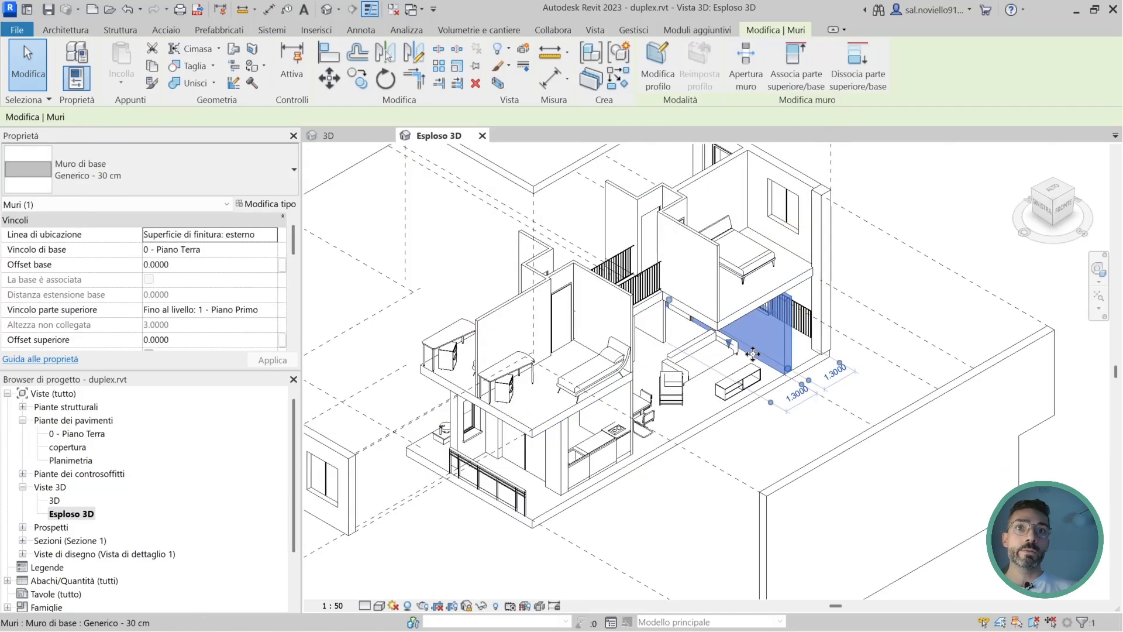
{"action": "key", "text": "Escape"}
{"action": "key", "text": "Escape"}
{"action": "scroll", "coordinate": [710, 405], "scroll_direction": "down", "scroll_amount": 4}
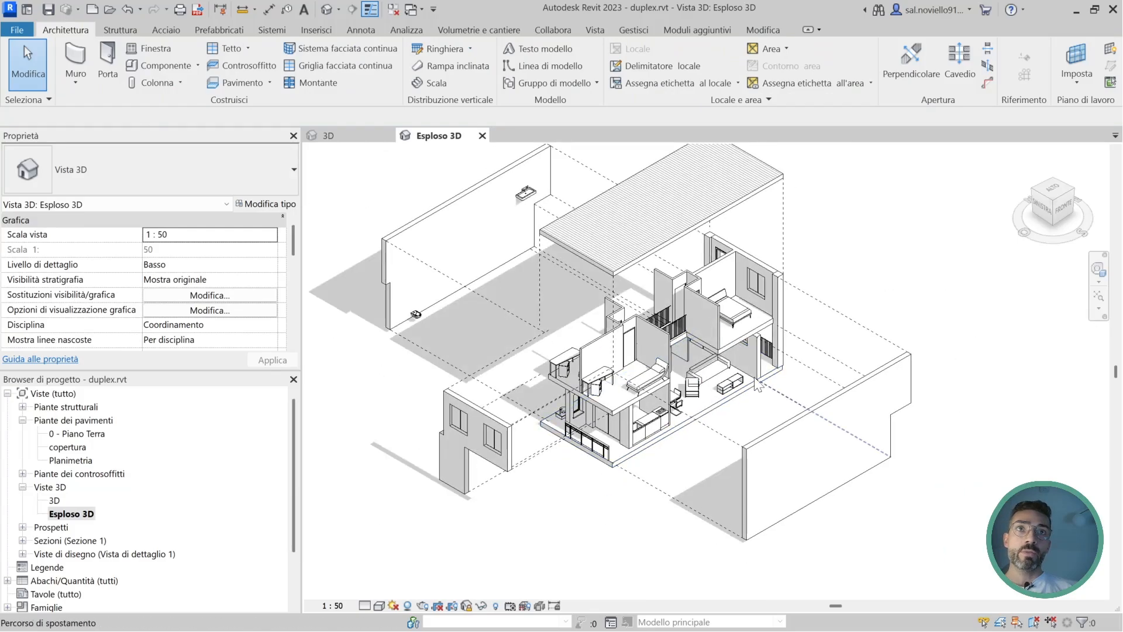
{"action": "scroll", "coordinate": [765, 391], "scroll_direction": "down", "scroll_amount": 1}
{"action": "middle_click_drag", "start_coordinate": [765, 392], "coordinate": [742, 425]}
{"action": "scroll", "coordinate": [742, 426], "scroll_direction": "up", "scroll_amount": 1}
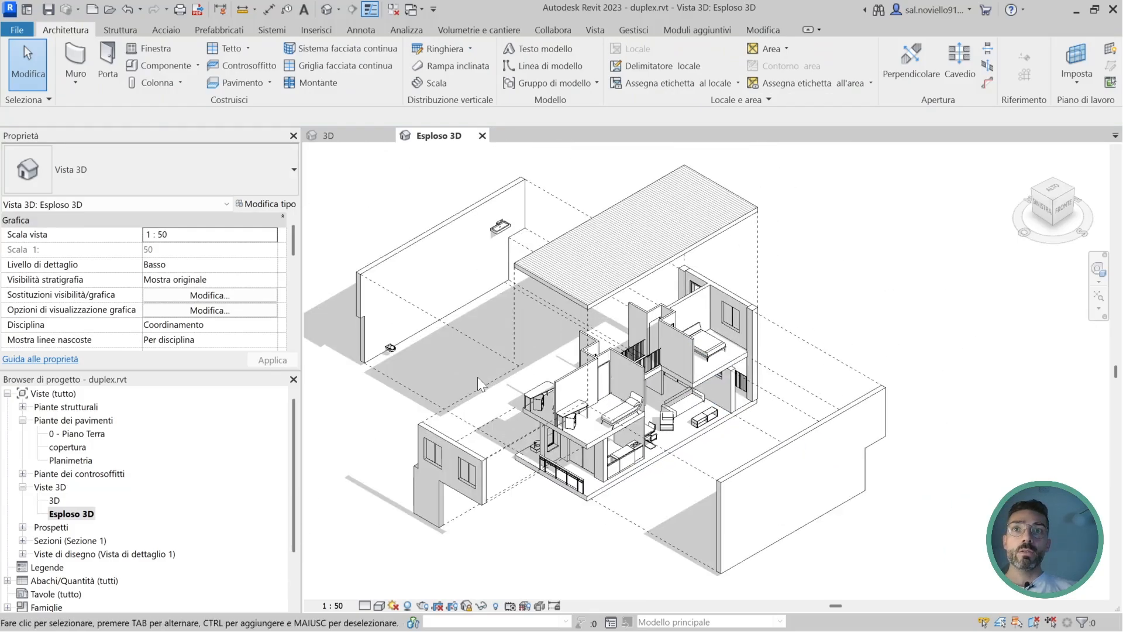
{"action": "middle_click_drag", "start_coordinate": [461, 374], "coordinate": [477, 368]}
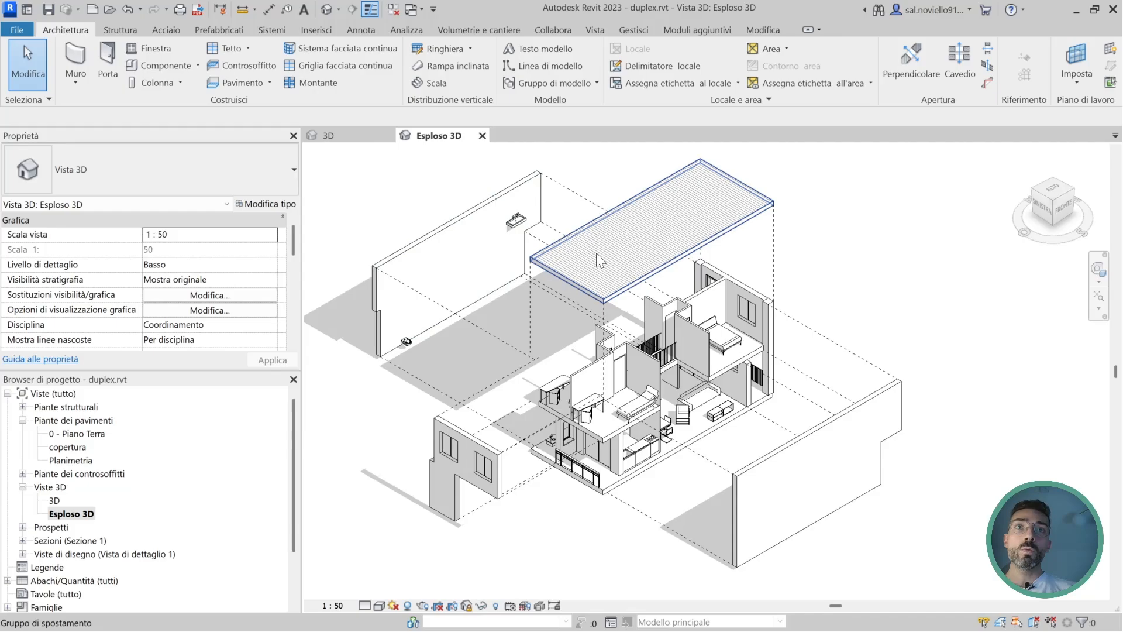
Copy the Y displacement value of the far long wall's displacement set
{"action": "left_click", "coordinate": [421, 319]}
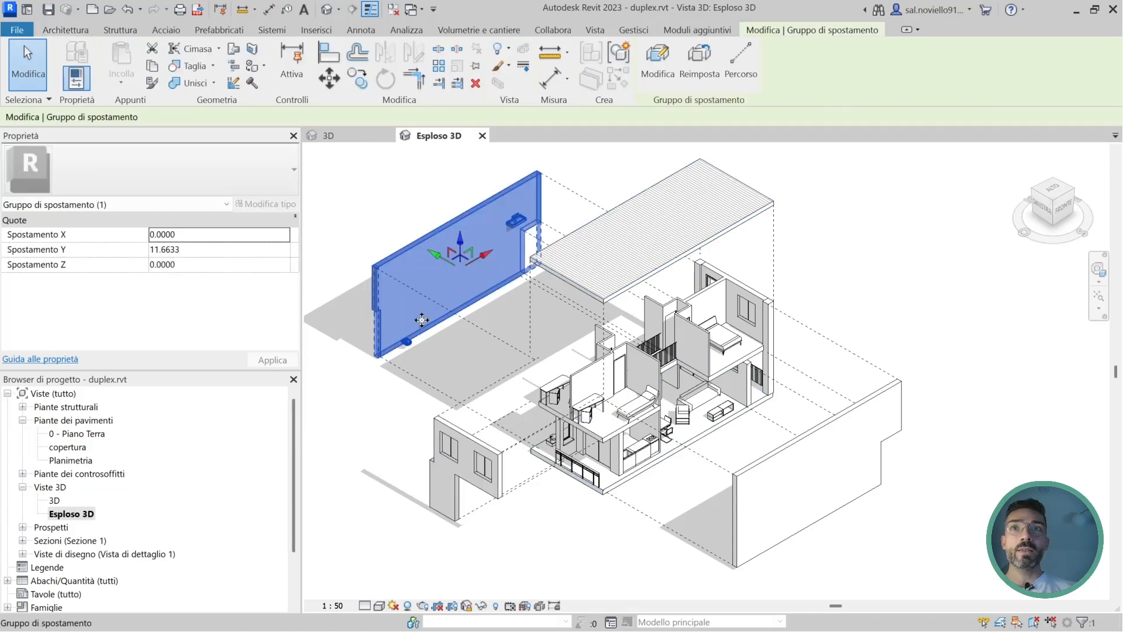
{"action": "scroll", "coordinate": [421, 319], "scroll_direction": "up", "scroll_amount": 2}
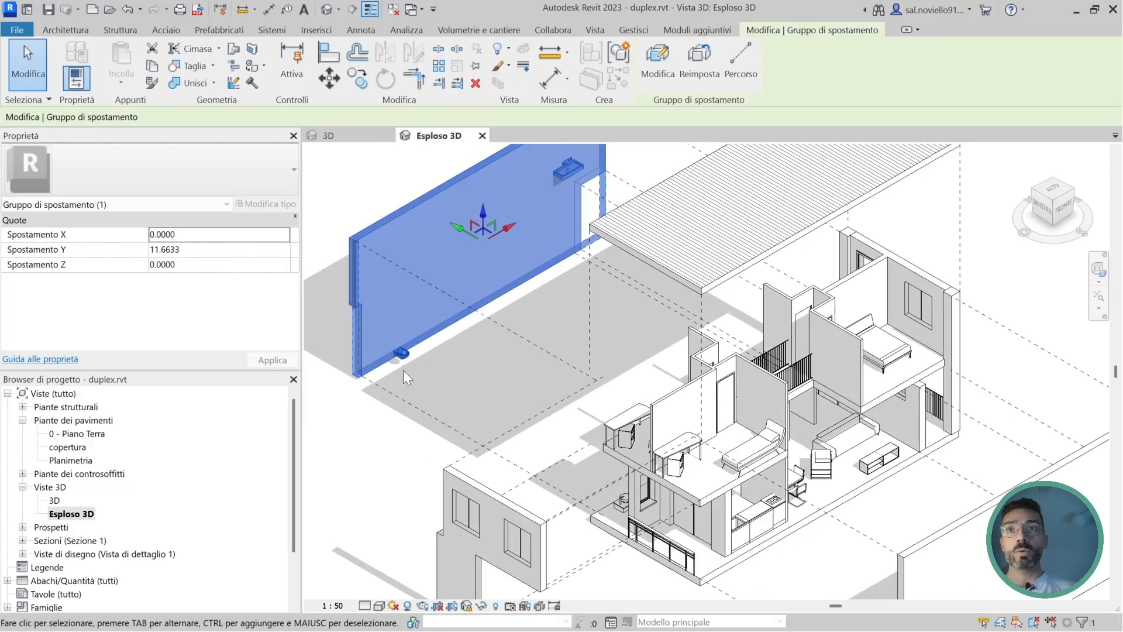
{"action": "scroll", "coordinate": [403, 370], "scroll_direction": "down", "scroll_amount": 1}
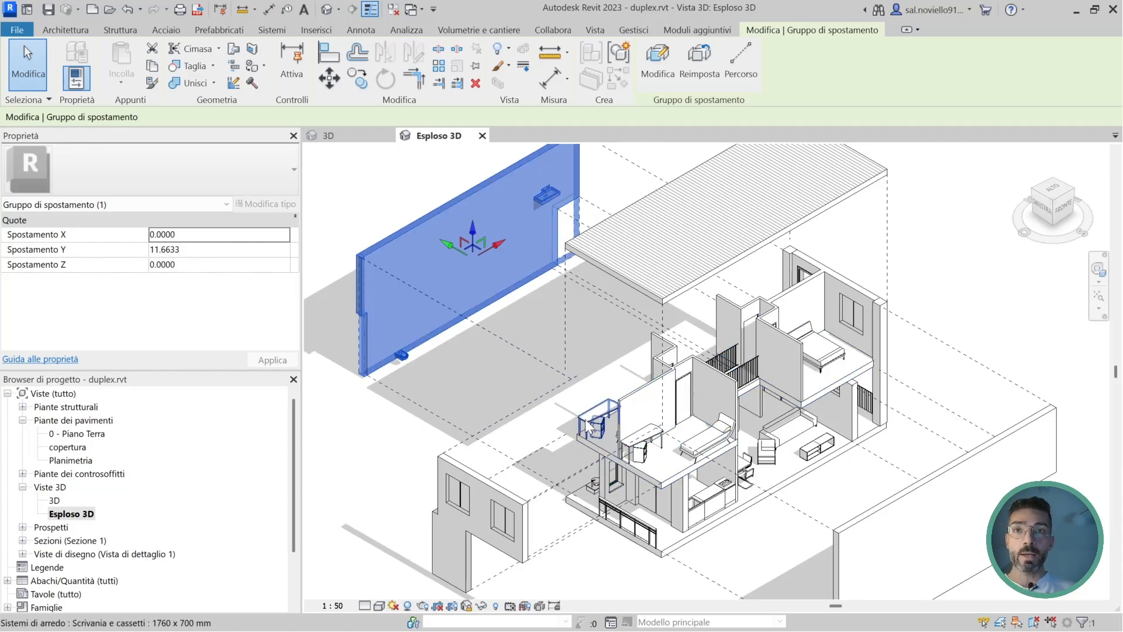
{"action": "key", "text": "Escape"}
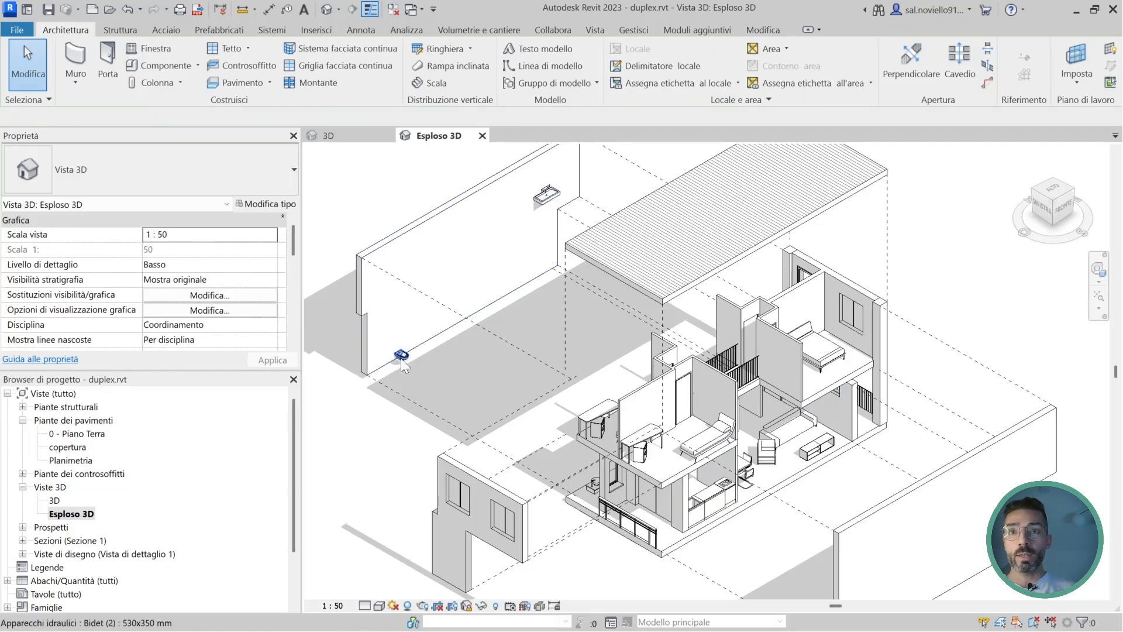
{"action": "left_click", "coordinate": [402, 359]}
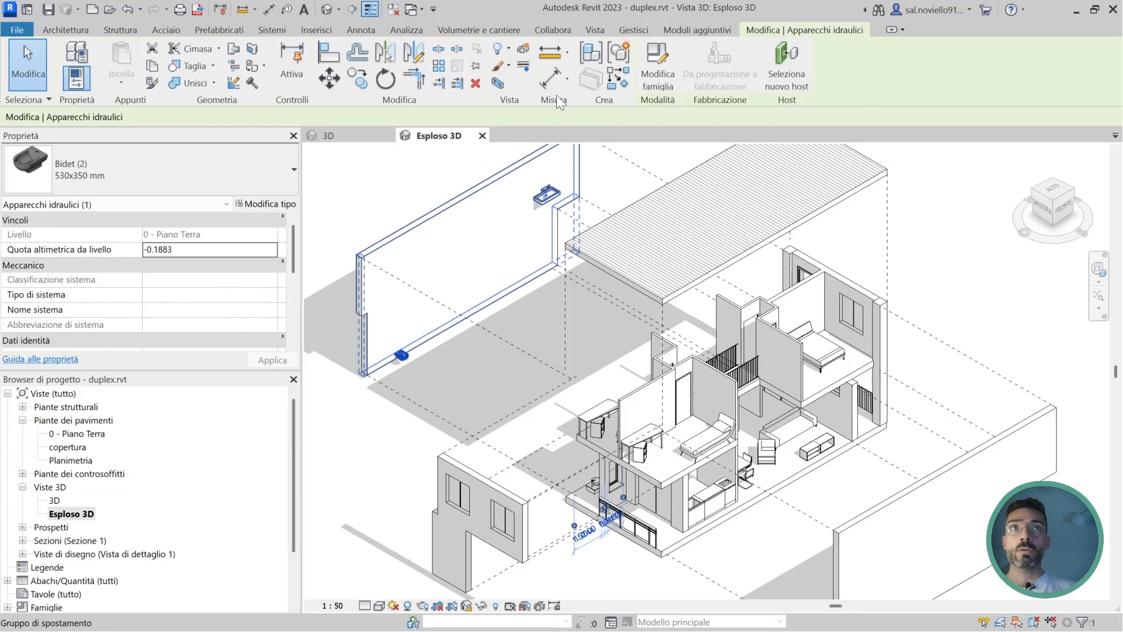
{"action": "left_click", "coordinate": [521, 51]}
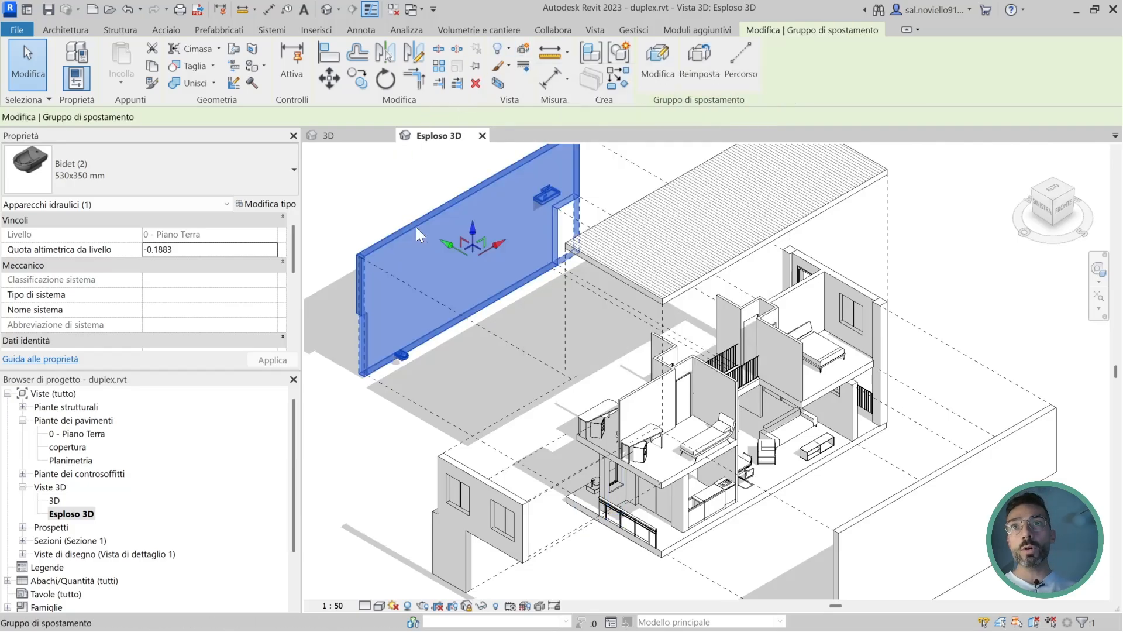
{"action": "left_click", "coordinate": [160, 252]}
{"action": "key", "text": "ctrl+c"}
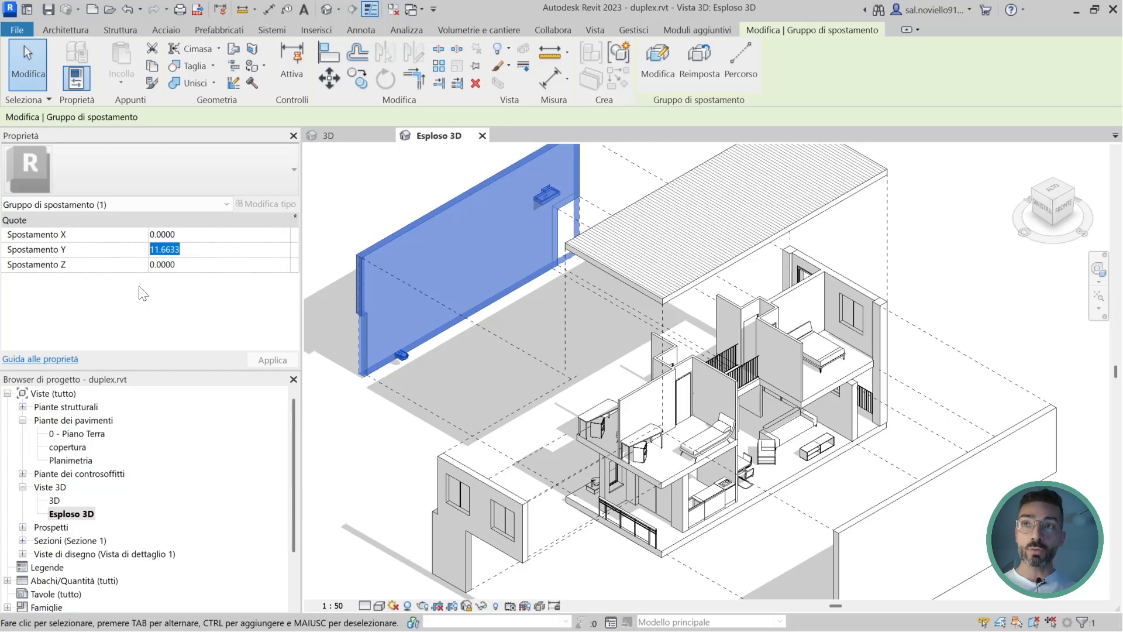
{"action": "left_click", "coordinate": [312, 232]}
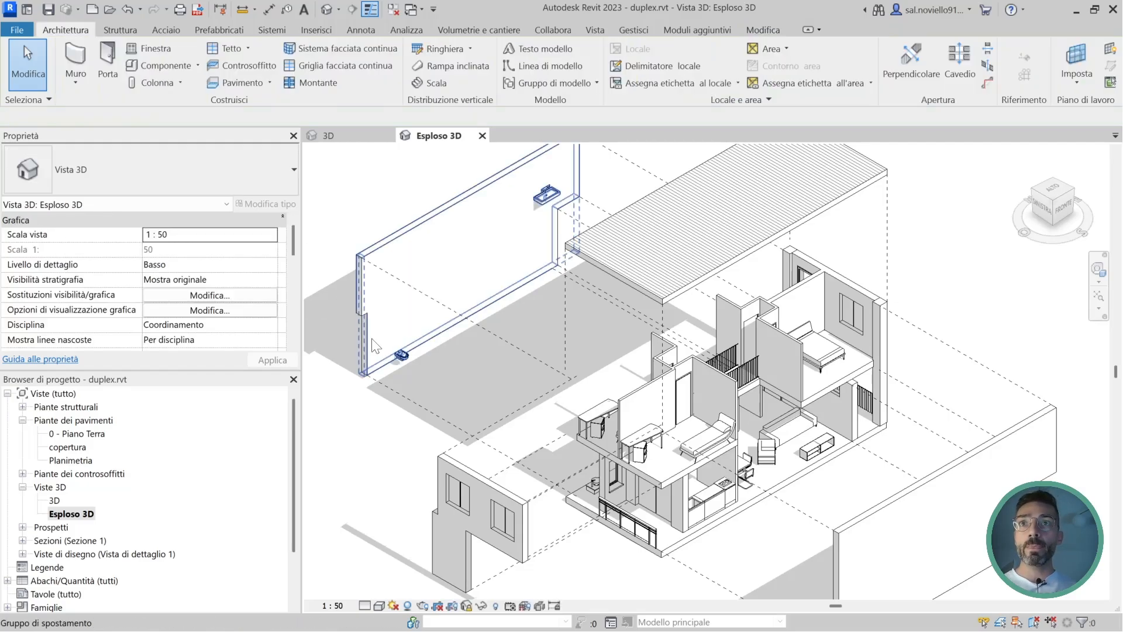
Make the bidet carried along with the far wall its own displacement set and set its Y displacement to -11.6633
{"action": "key", "text": "Tab"}
{"action": "left_click", "coordinate": [401, 358]}
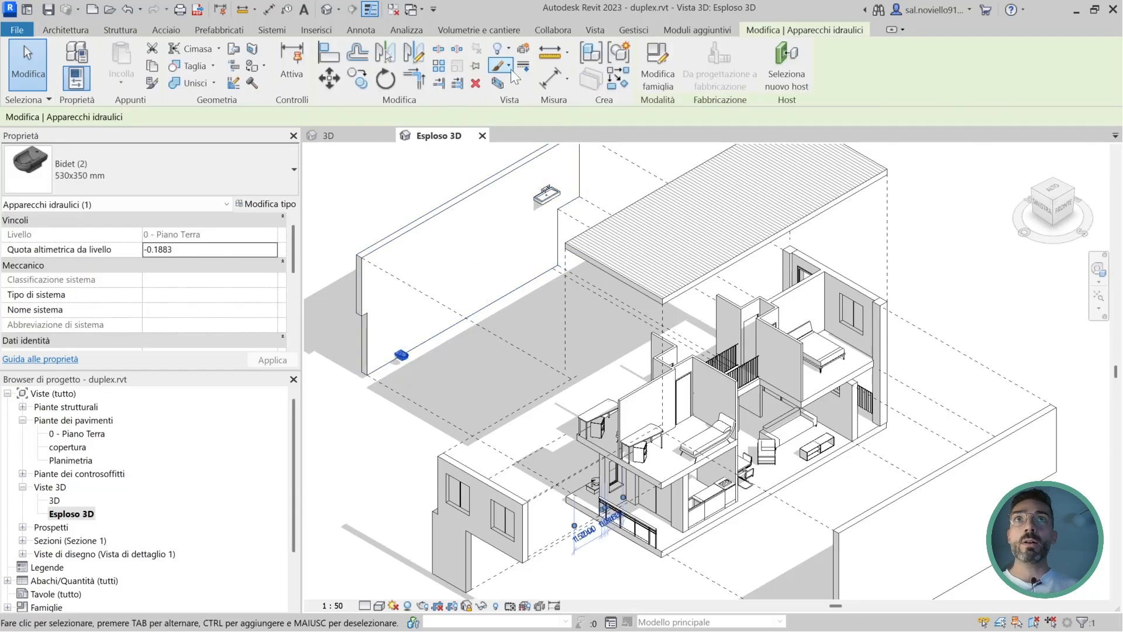
{"action": "left_click", "coordinate": [524, 50]}
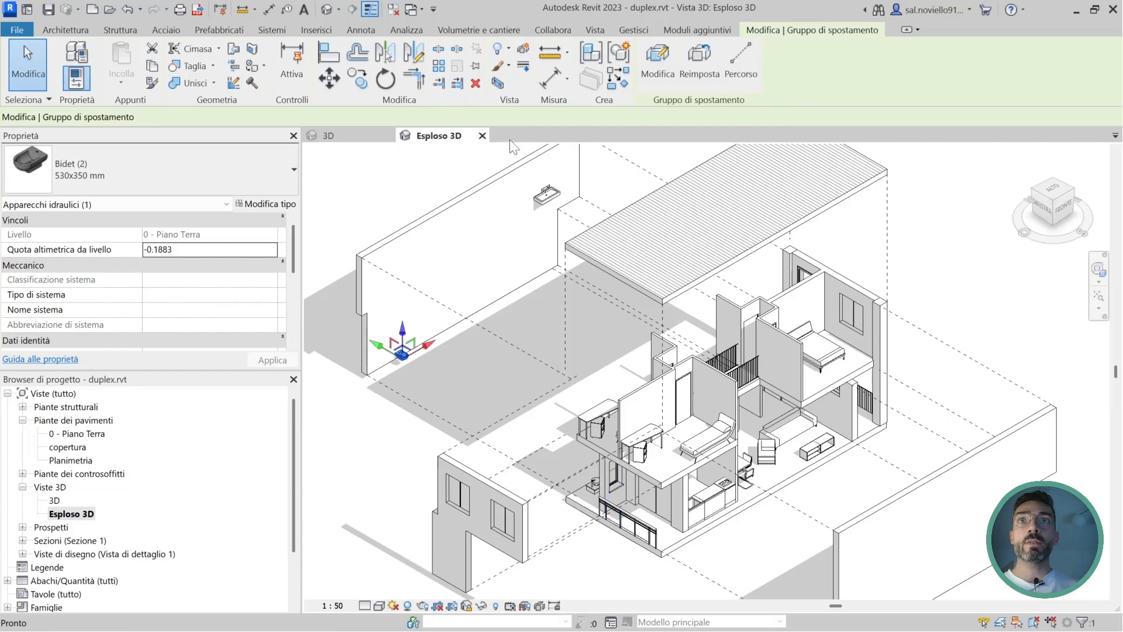
{"action": "key", "text": "Tab"}
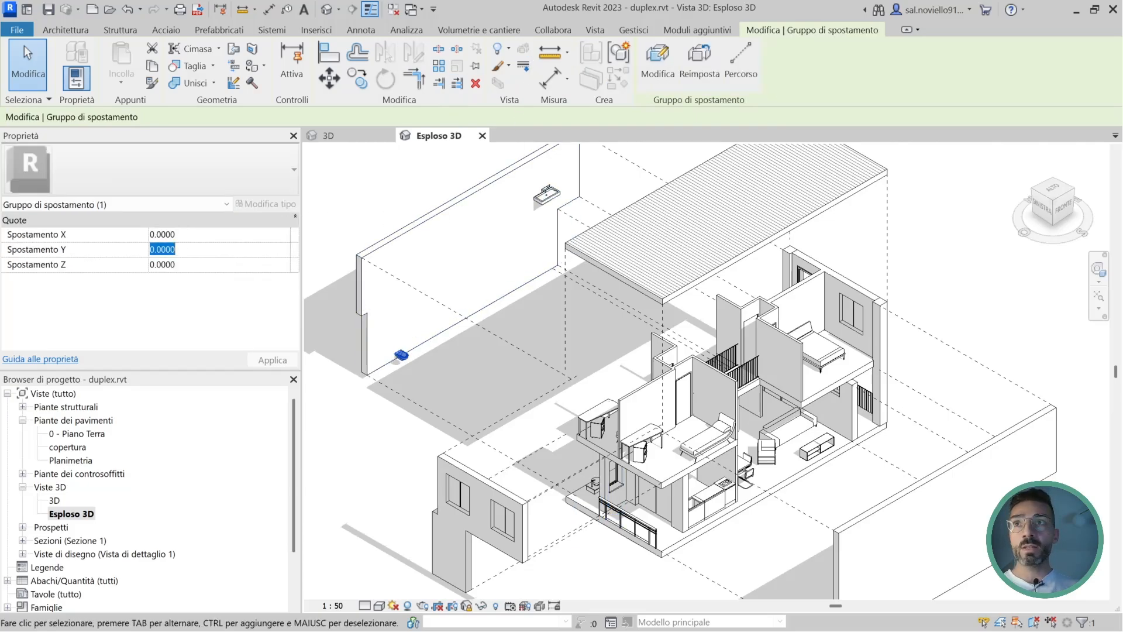
{"action": "left_click", "coordinate": [16, 247]}
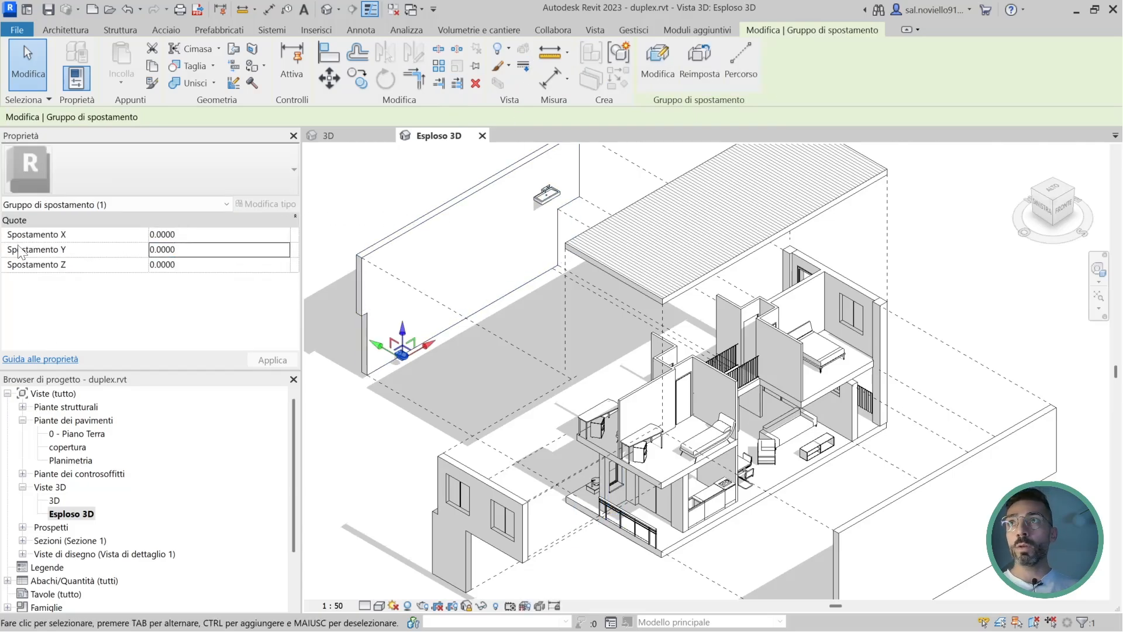
{"action": "double_click", "coordinate": [199, 258]}
{"action": "type", "text": "-"}
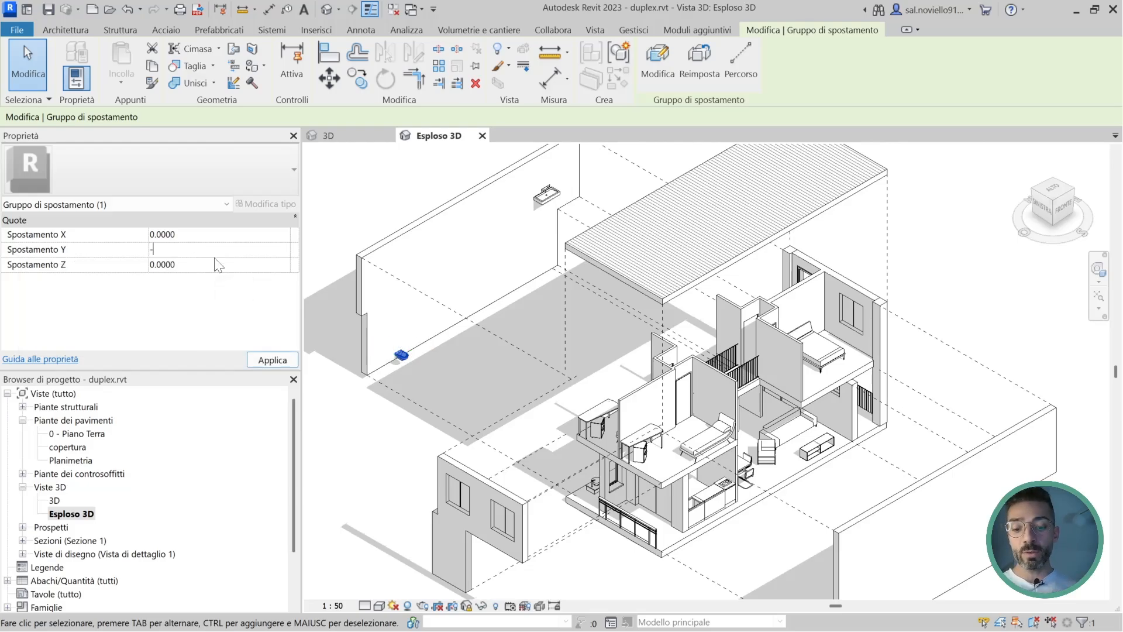
{"action": "type", "text": "11.6633"}
{"action": "key", "text": "Return"}
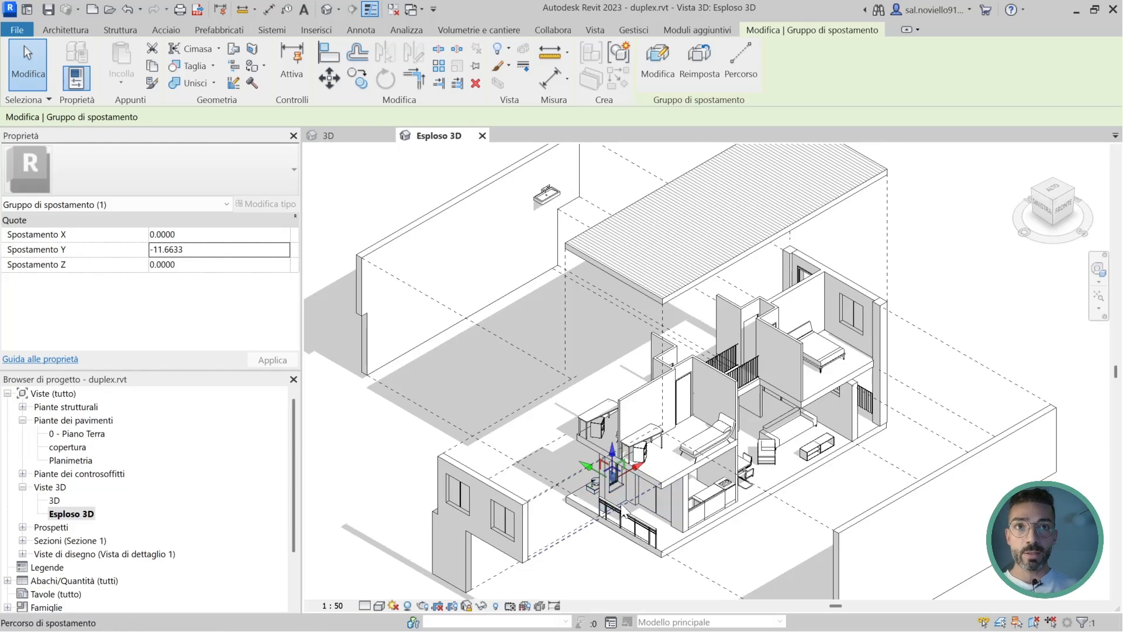
Make the bathroom washbasin left on the displaced far wall its own displacement set and set its Y displacement to -11.6633
{"action": "scroll", "coordinate": [614, 488], "scroll_direction": "up", "scroll_amount": 3}
{"action": "scroll", "coordinate": [539, 451], "scroll_direction": "down", "scroll_amount": 3}
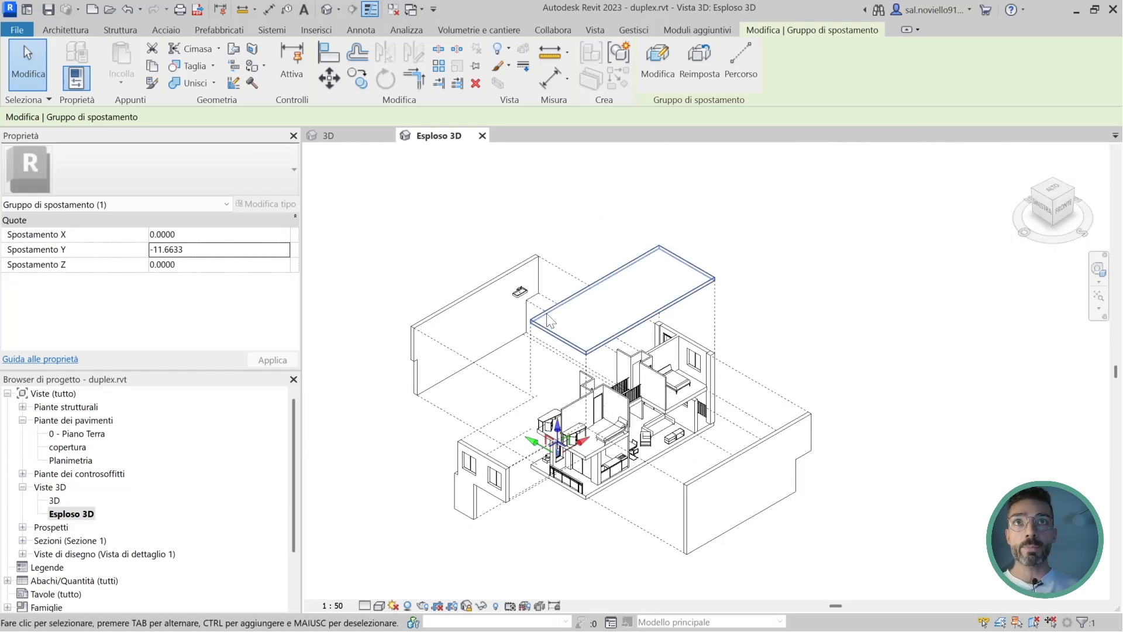
{"action": "scroll", "coordinate": [522, 298], "scroll_direction": "up", "scroll_amount": 4}
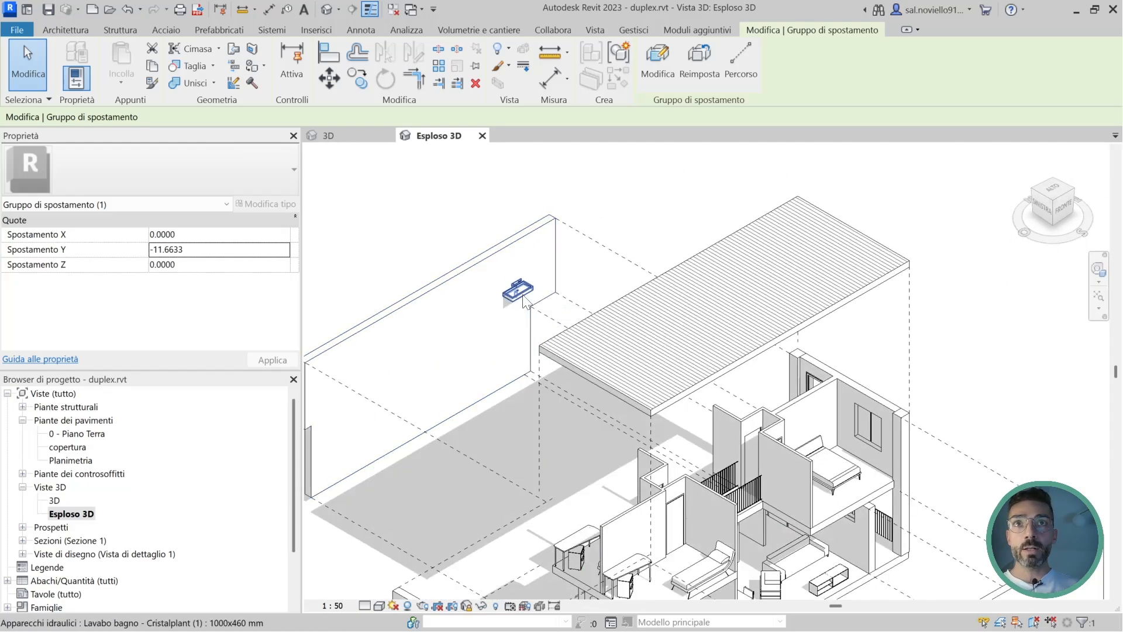
{"action": "left_click", "coordinate": [522, 297]}
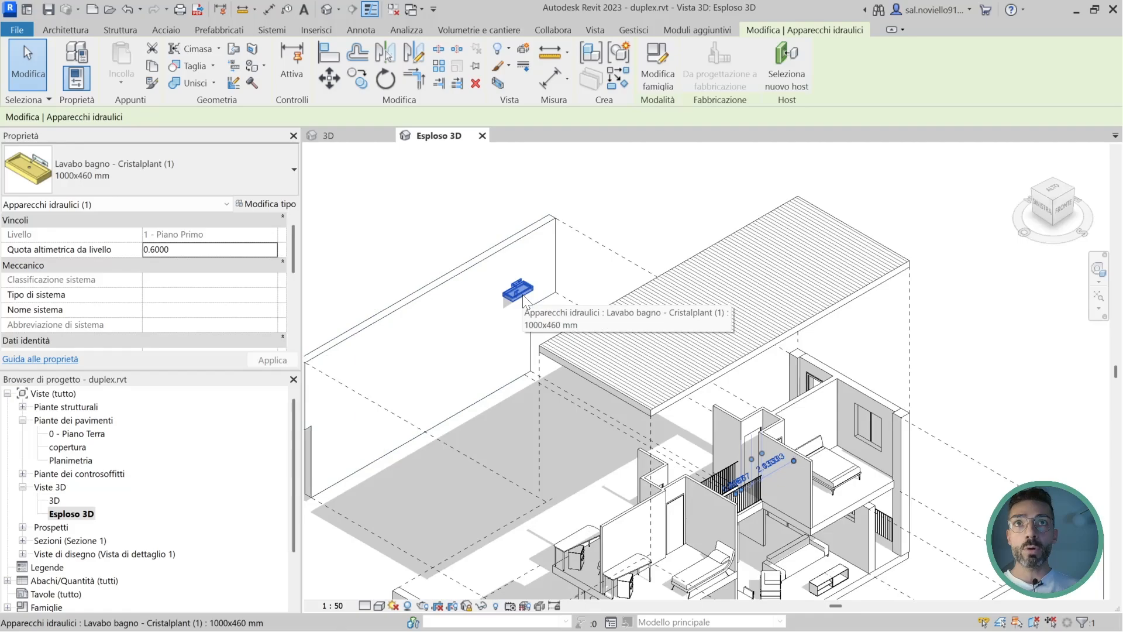
{"action": "left_click", "coordinate": [525, 52]}
{"action": "key", "text": "Tab"}
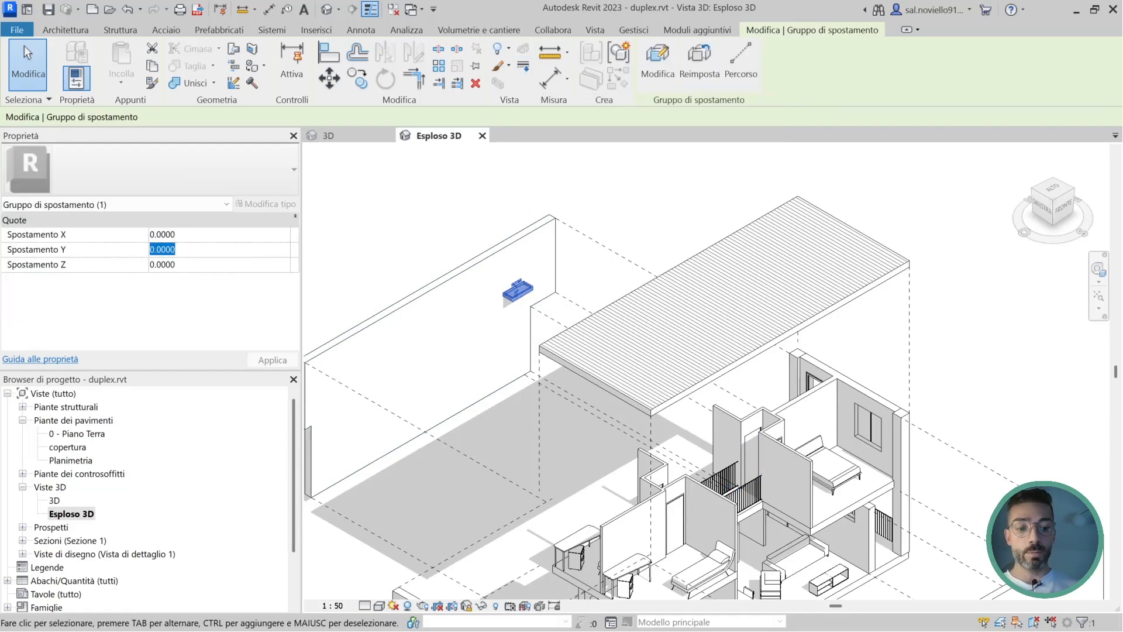
{"action": "type", "text": "-"}
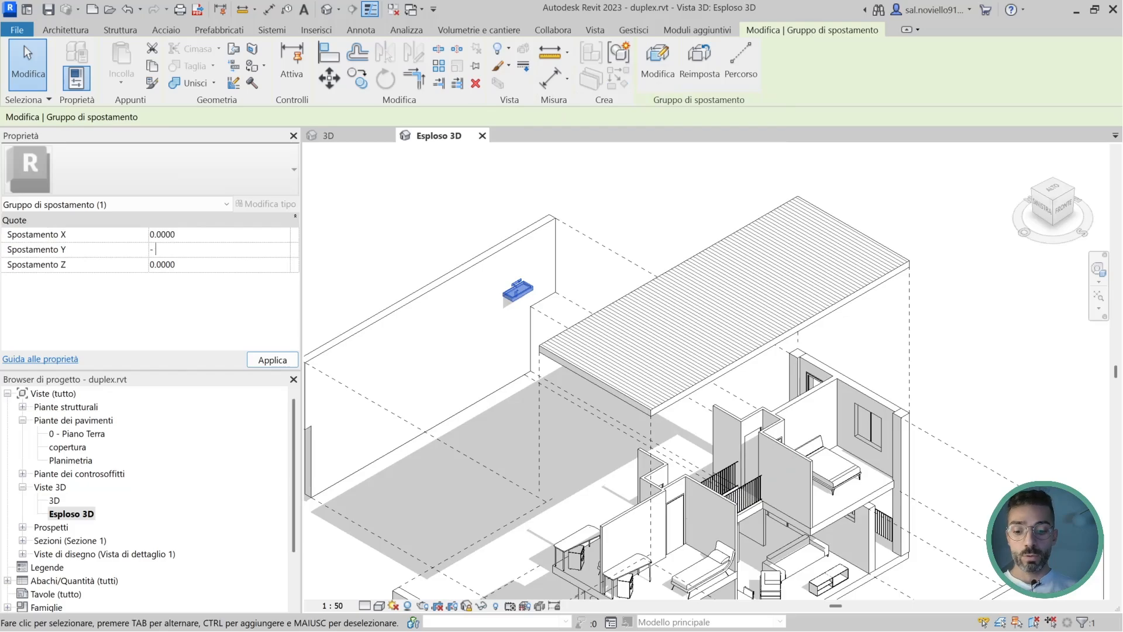
{"action": "key", "text": "ctrl+v"}
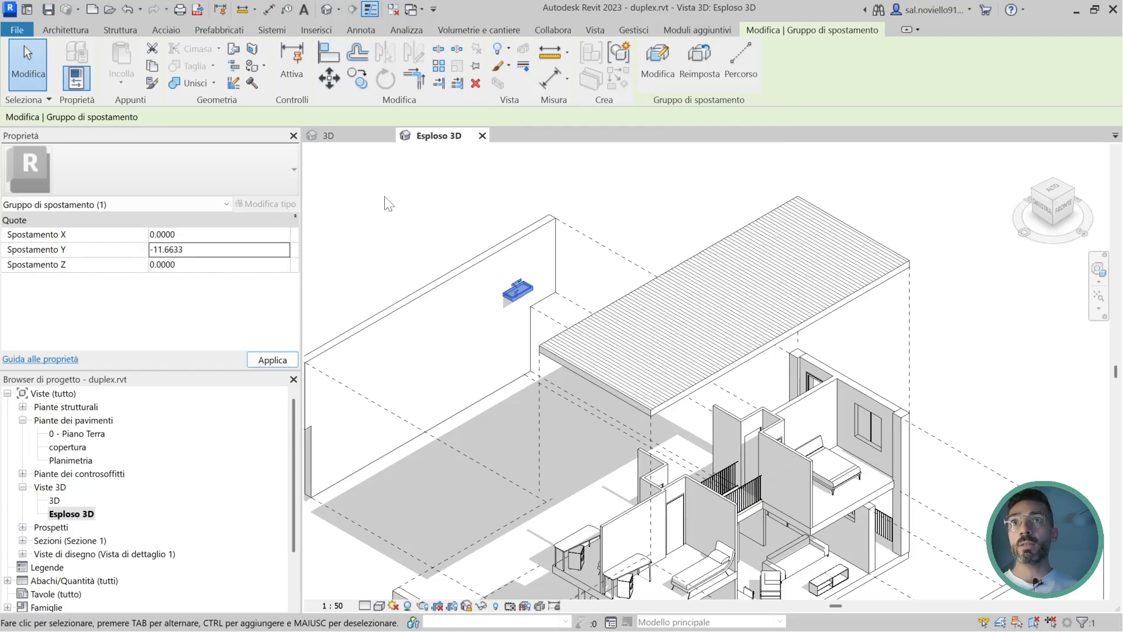
{"action": "left_click", "coordinate": [386, 200]}
{"action": "scroll", "coordinate": [492, 339], "scroll_direction": "down", "scroll_amount": 2}
{"action": "middle_click_drag", "start_coordinate": [492, 340], "coordinate": [542, 252]}
{"action": "scroll", "coordinate": [592, 321], "scroll_direction": "down", "scroll_amount": 1}
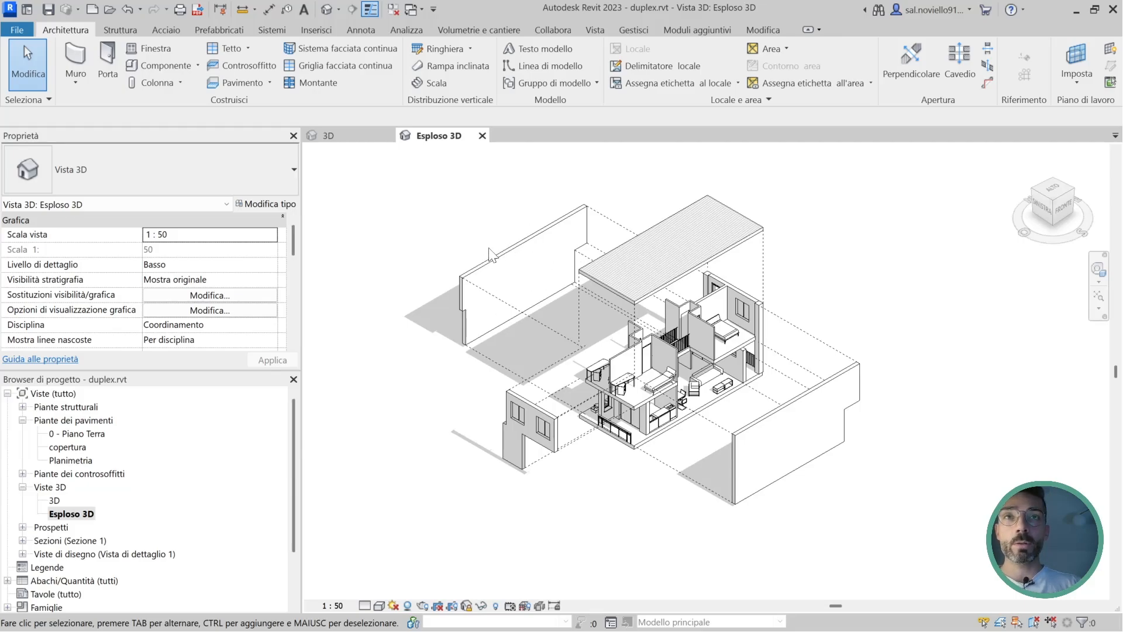
Reset the far long wall's displacement set so the wall returns to its original place
{"action": "scroll", "coordinate": [482, 258], "scroll_direction": "up", "scroll_amount": 4}
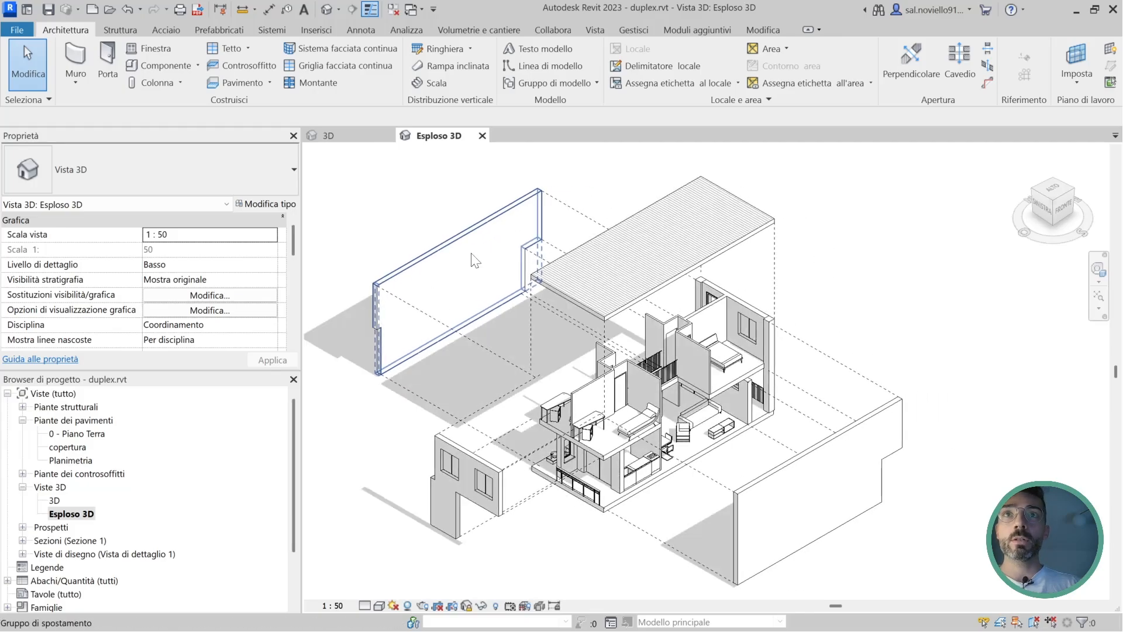
{"action": "left_click", "coordinate": [466, 268]}
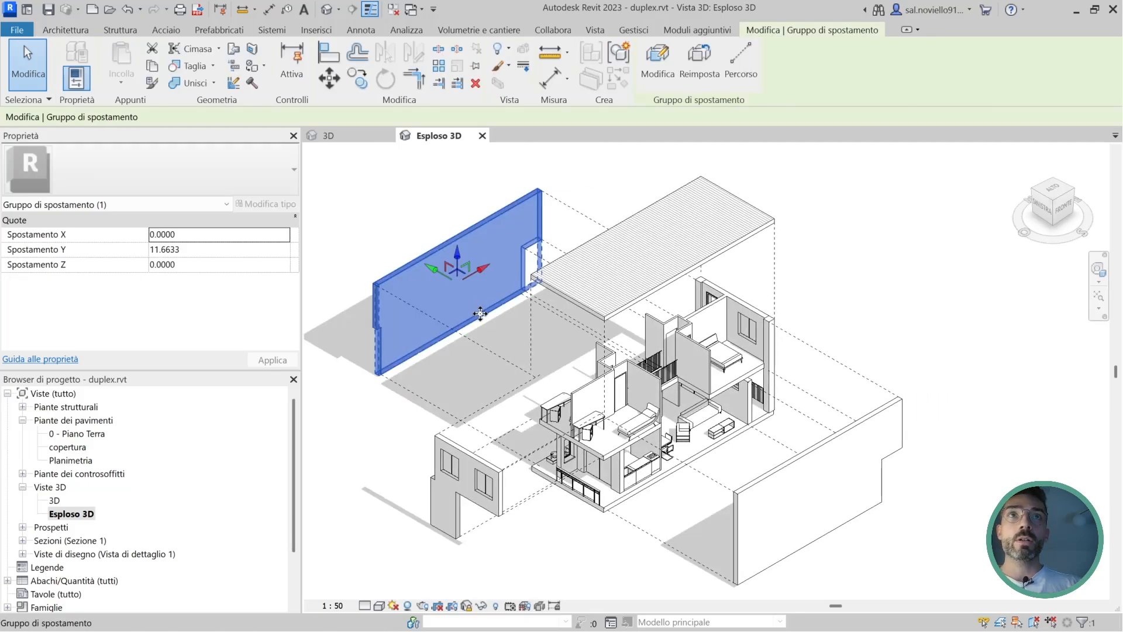
{"action": "left_click", "coordinate": [701, 61]}
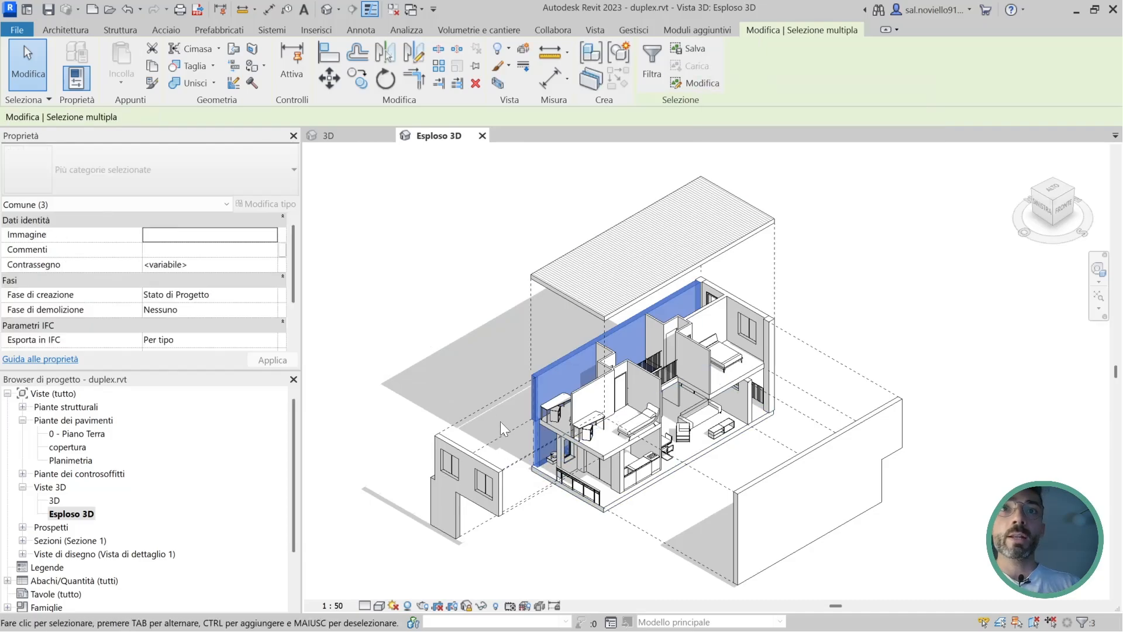
{"action": "left_click", "coordinate": [465, 308]}
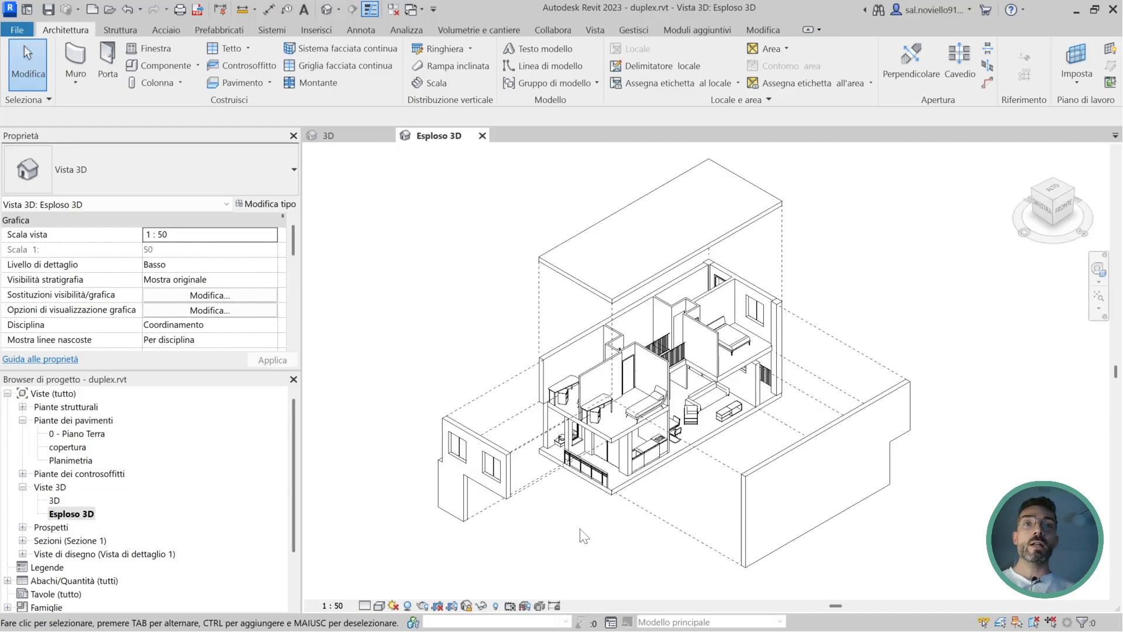
{"action": "left_click", "coordinate": [18, 31]}
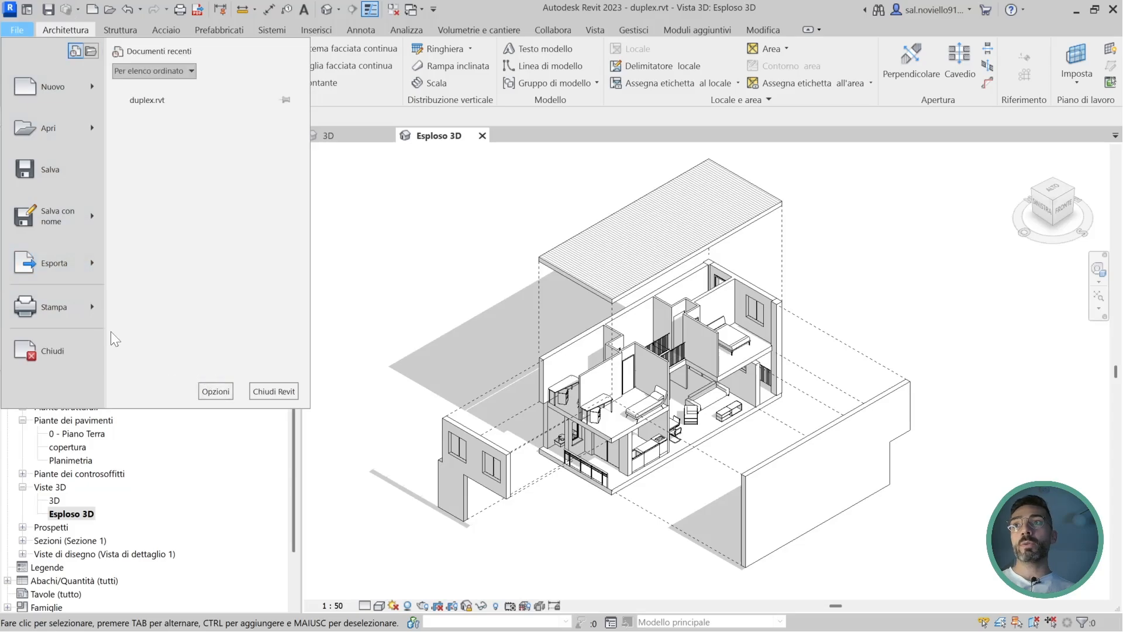
{"action": "mouse_move", "coordinate": [75, 261]}
{"action": "mouse_move", "coordinate": [210, 365]}
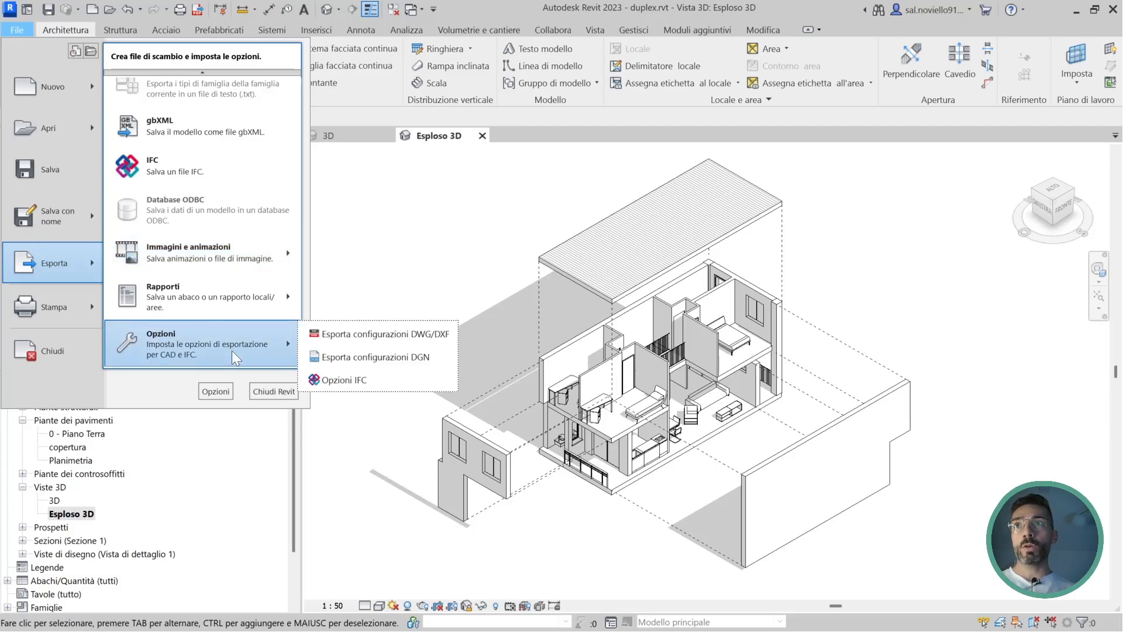
{"action": "mouse_move", "coordinate": [204, 75]}
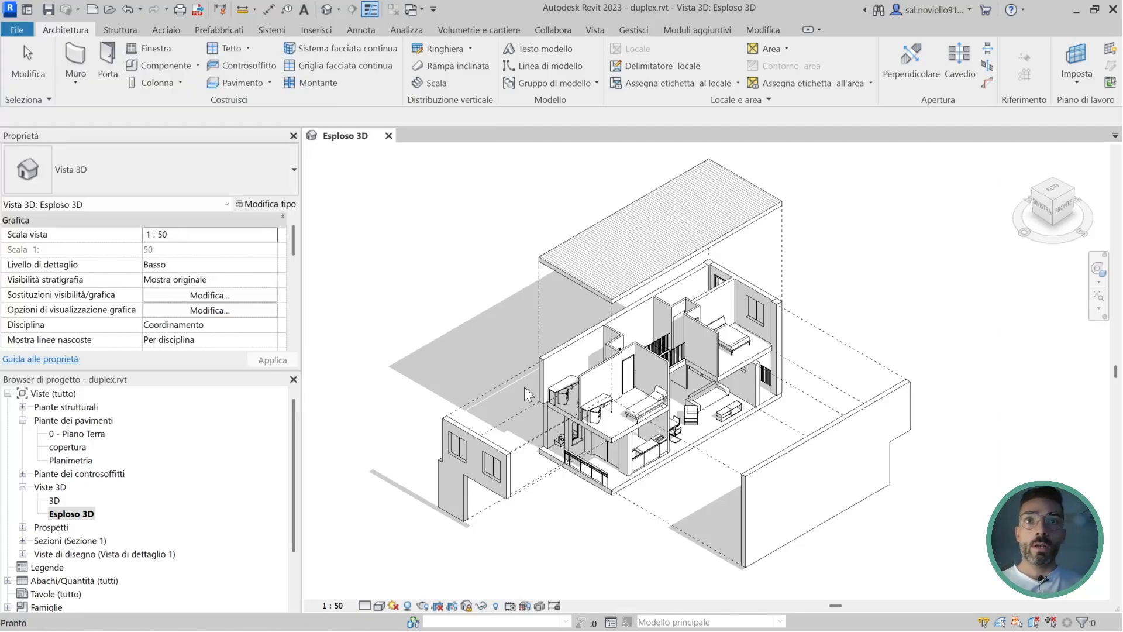
{"action": "key", "text": "ctrl"}
{"action": "key", "text": "ctrl"}
{"action": "key", "text": "ctrl"}
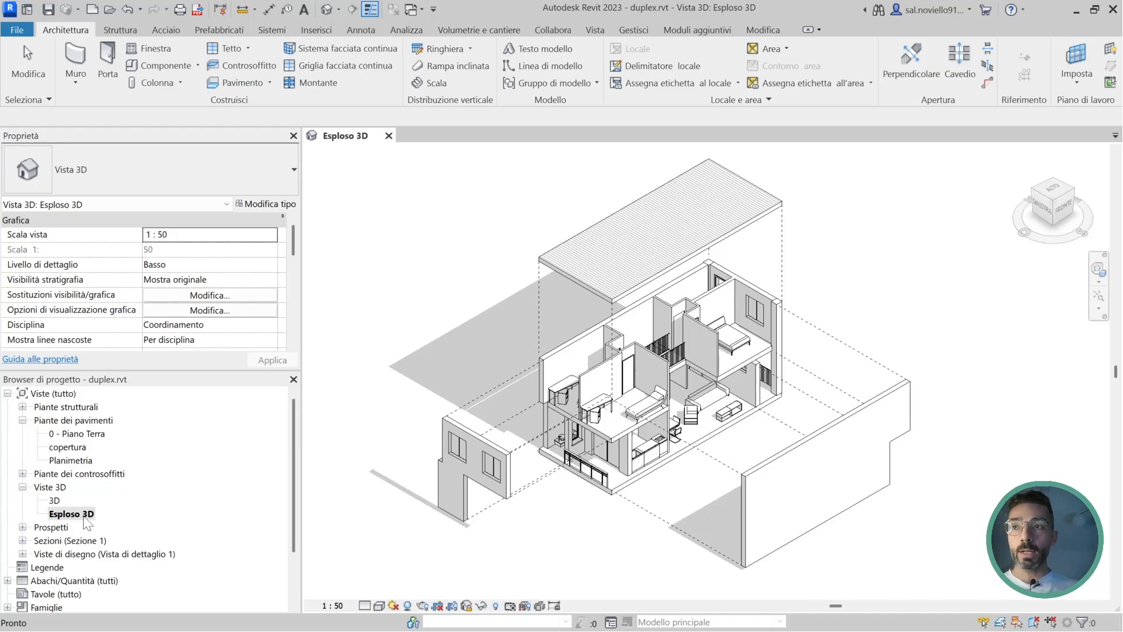
{"action": "key", "text": "ctrl"}
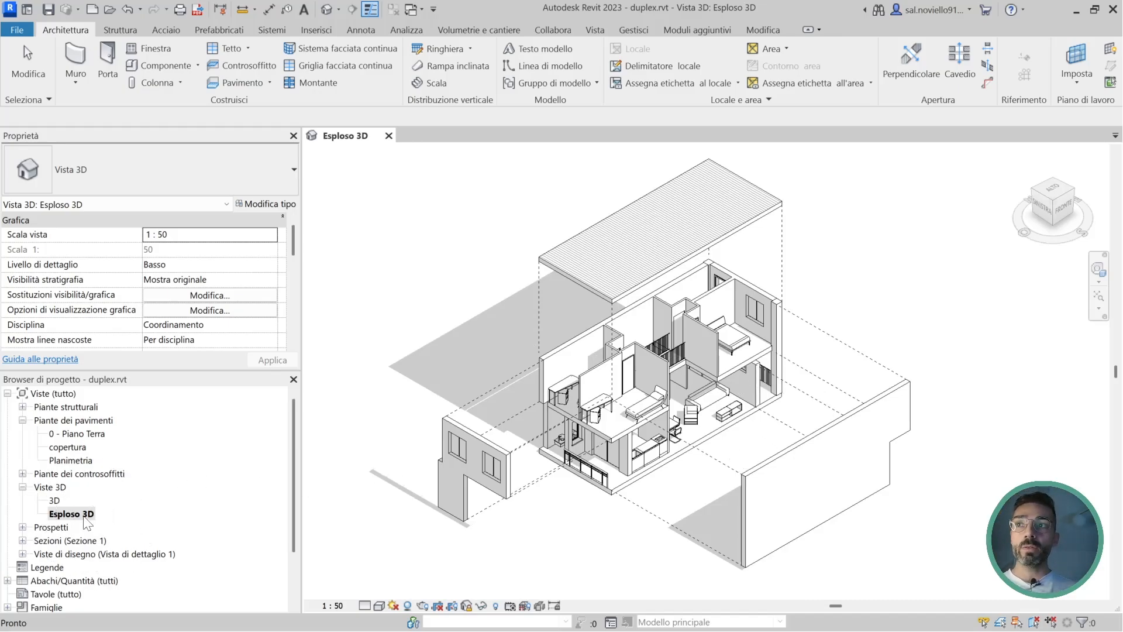
Open the 3D view and orbit the assembled duplex to examine it from a higher angle
{"action": "double_click", "coordinate": [55, 501]}
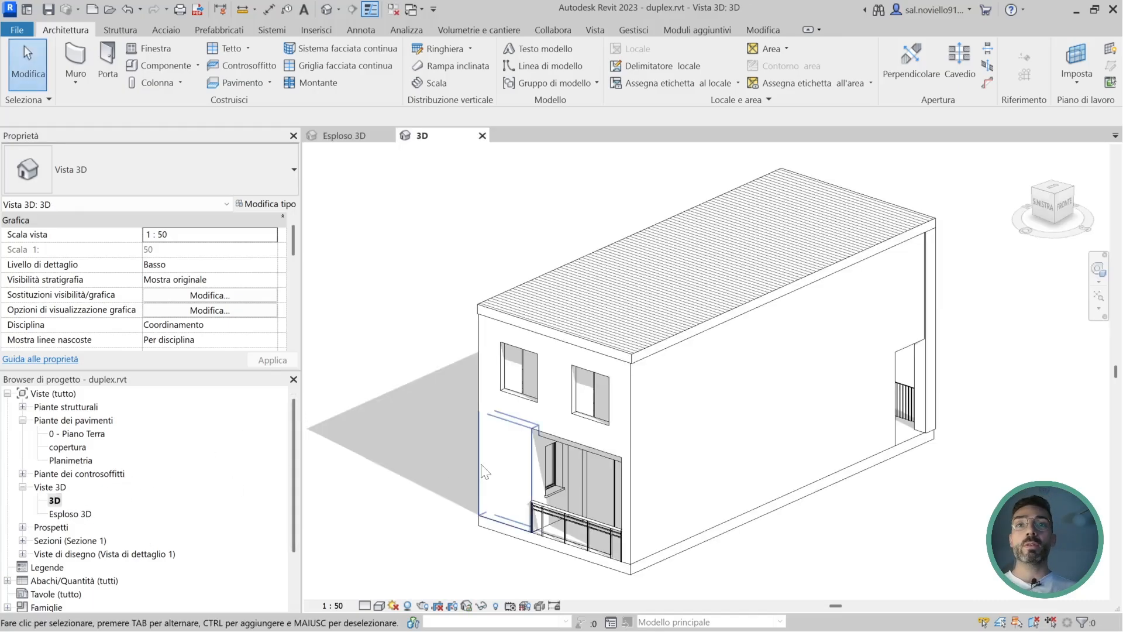
{"action": "scroll", "coordinate": [585, 374], "scroll_direction": "down", "scroll_amount": 3}
{"action": "mouse_move", "coordinate": [599, 373]}
{"action": "middle_mouse_down", "text": "shift"}
{"action": "mouse_move", "coordinate": [854, 325]}
{"action": "mouse_move", "coordinate": [775, 377]}
{"action": "mouse_move", "coordinate": [702, 304]}
{"action": "mouse_move", "coordinate": [587, 374]}
{"action": "mouse_move", "coordinate": [614, 328]}
{"action": "mouse_move", "coordinate": [626, 324]}
{"action": "mouse_move", "coordinate": [603, 412]}
{"action": "mouse_move", "coordinate": [585, 398]}
{"action": "middle_mouse_up", "text": "shift"}
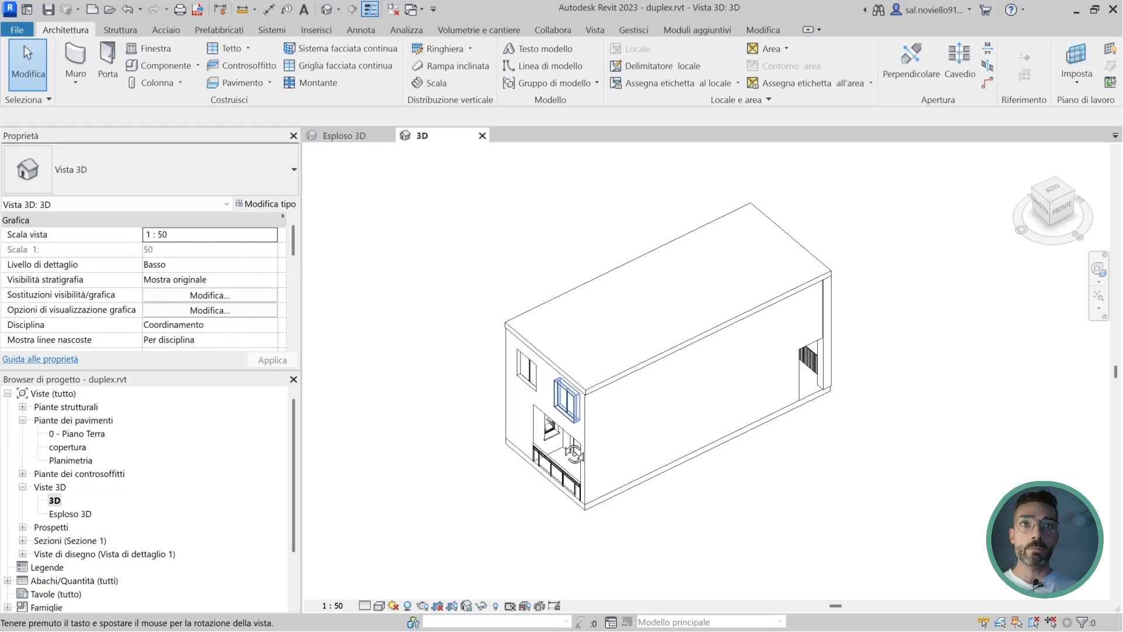